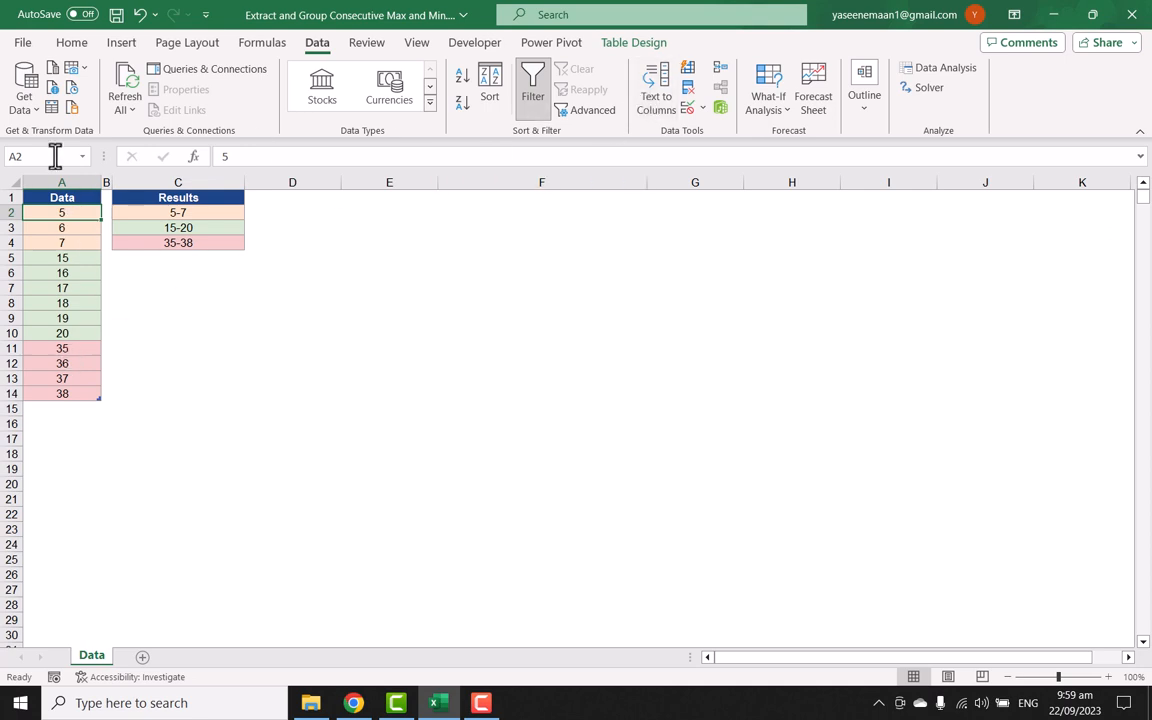
# Load the Data table into the Power Query Editor and remove the automatic Changed Type step.
pyautogui.click(52, 110)
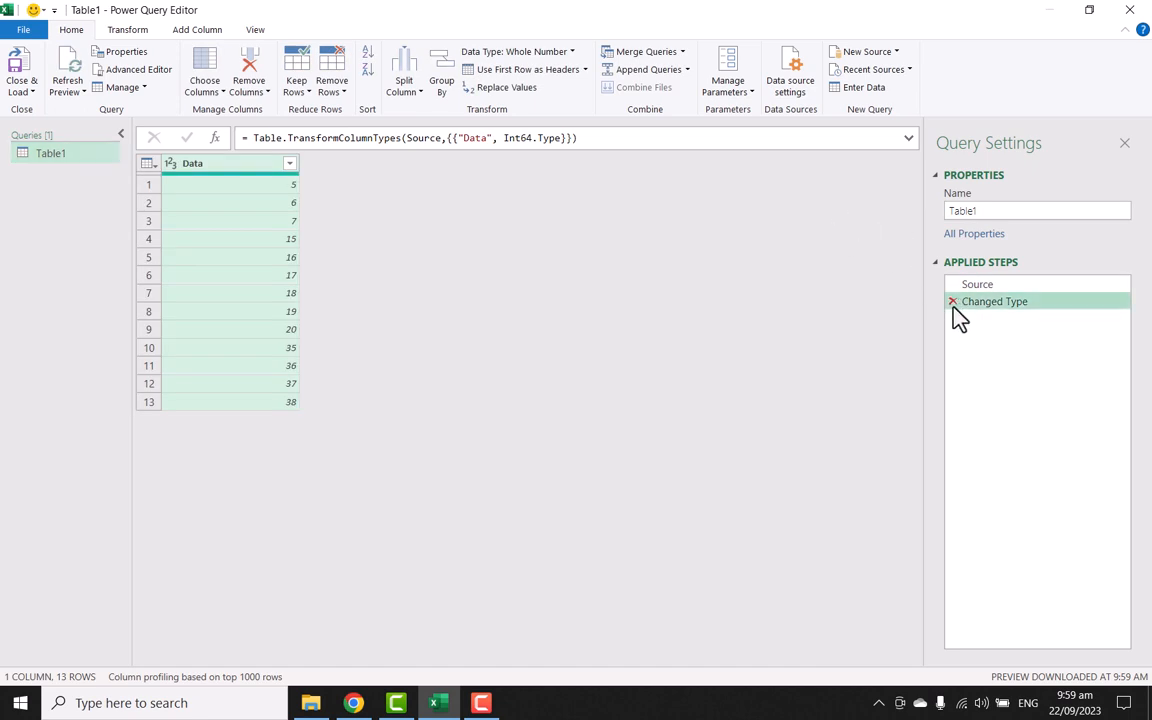
pyautogui.click(952, 301)
# Add two index columns to the query, one starting from 0 and one starting from 1.
pyautogui.click(172, 31)
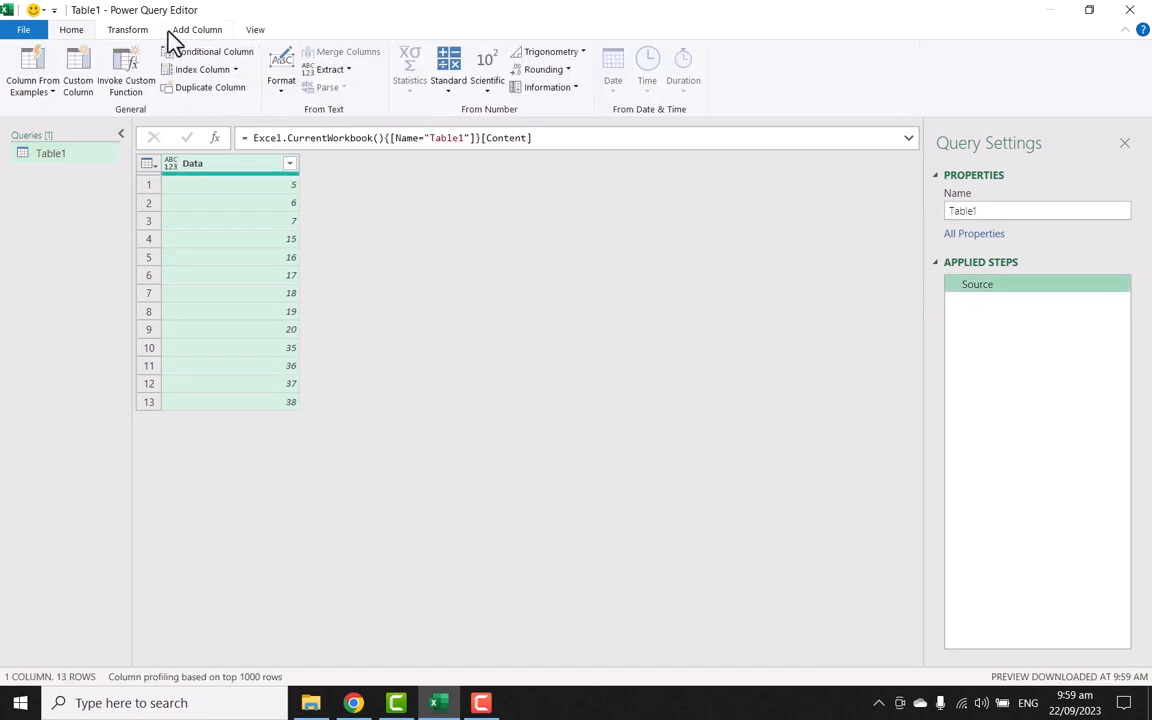
pyautogui.click(235, 70)
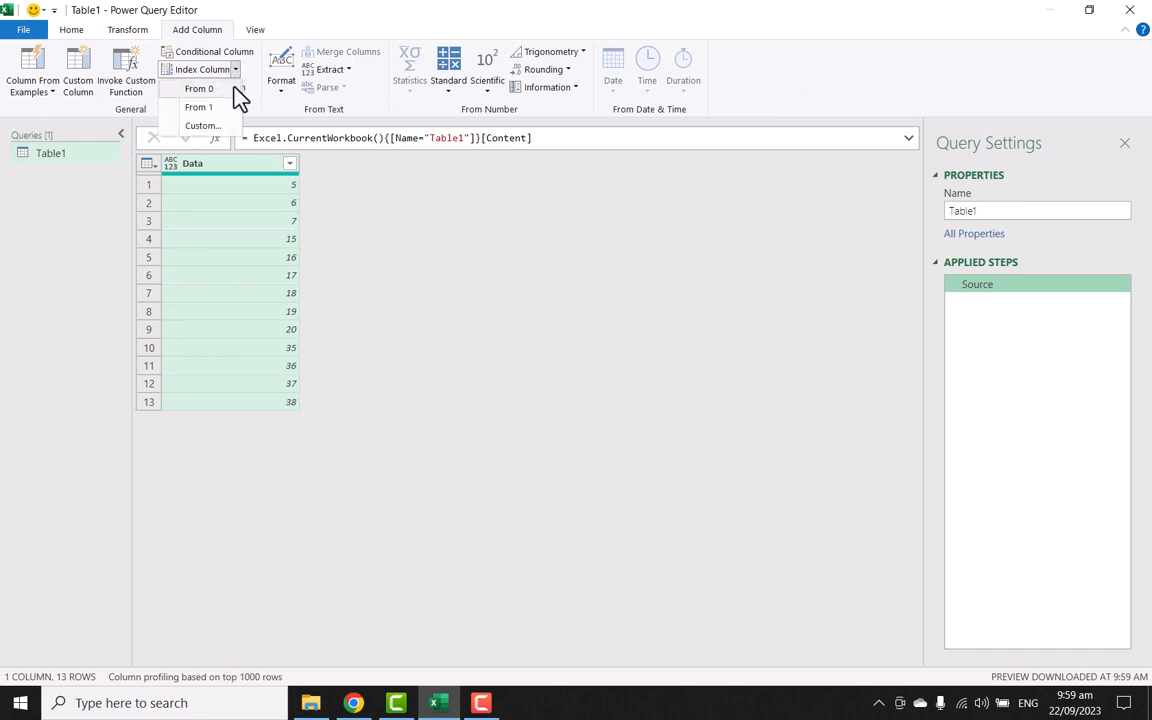
pyautogui.click(233, 89)
pyautogui.click(235, 70)
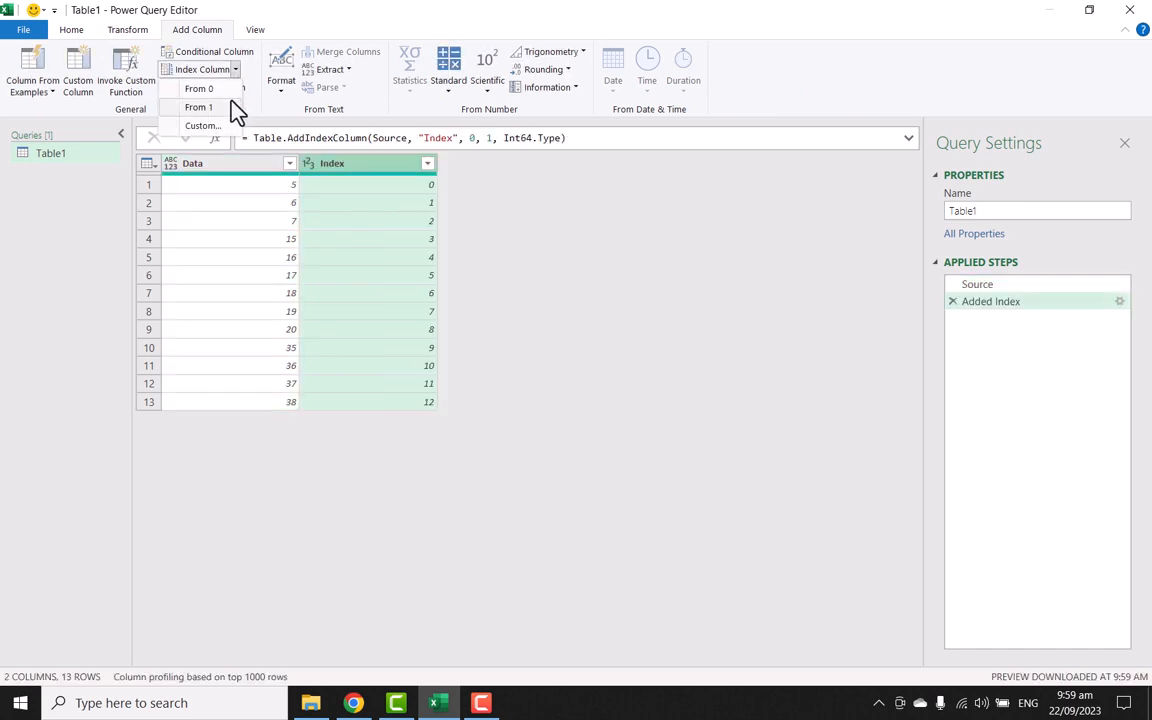
pyautogui.click(231, 103)
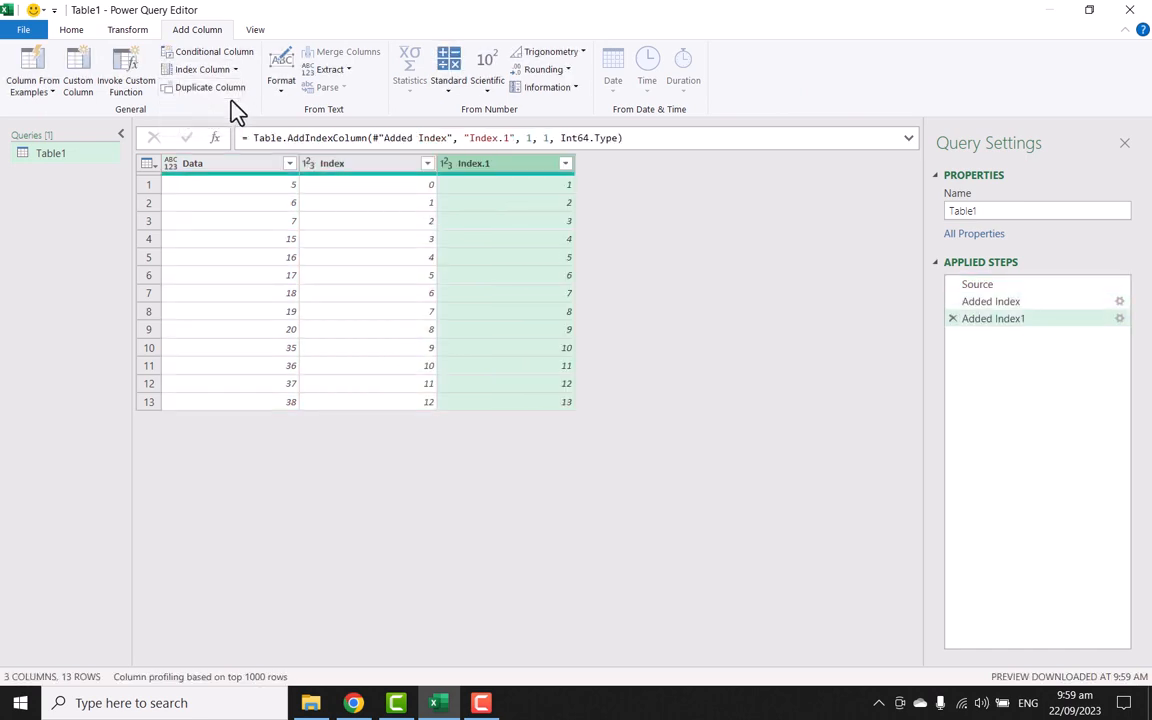
# Merge Table1 with itself using a Left Outer join, matching Index in the first table to Index.1 in the second.
pyautogui.click(71, 30)
pyautogui.click(684, 53)
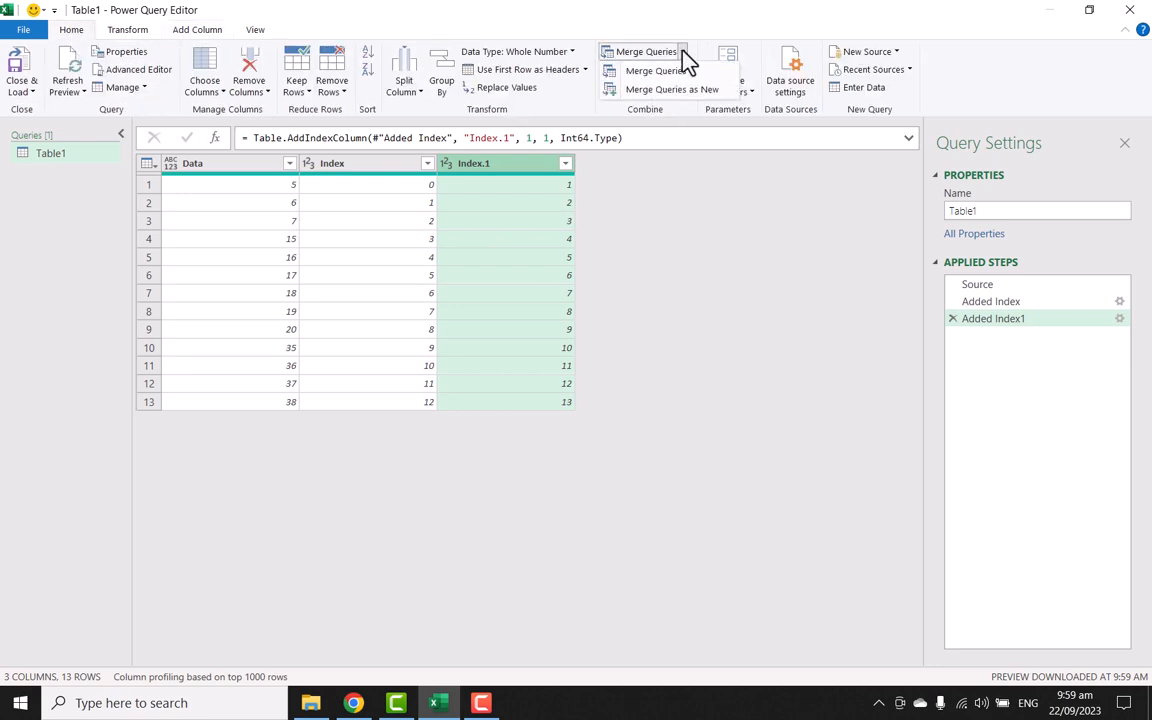
pyautogui.click(660, 71)
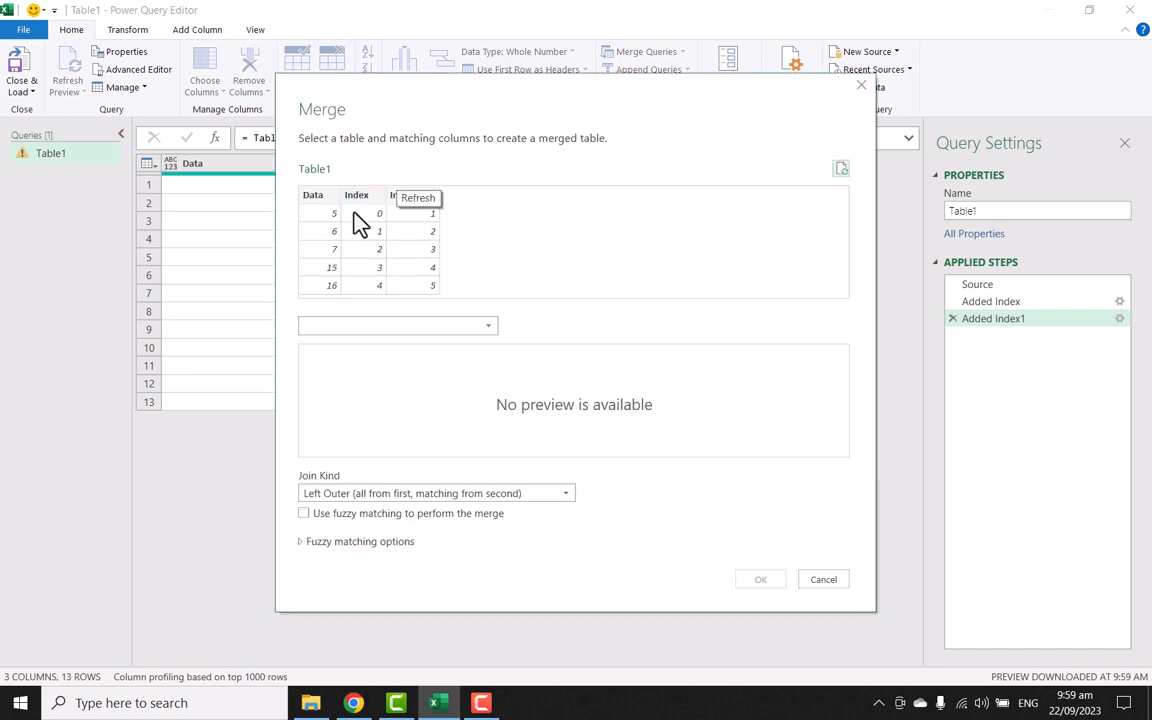
pyautogui.click(357, 200)
pyautogui.click(369, 326)
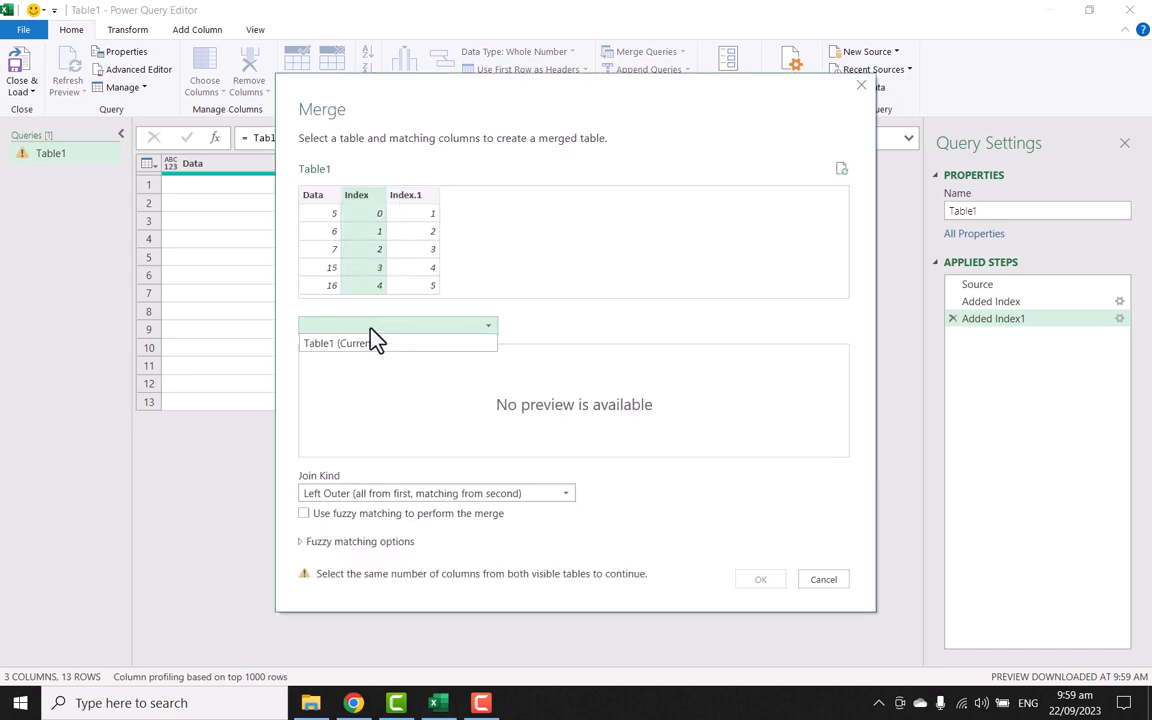
pyautogui.click(375, 345)
pyautogui.click(404, 356)
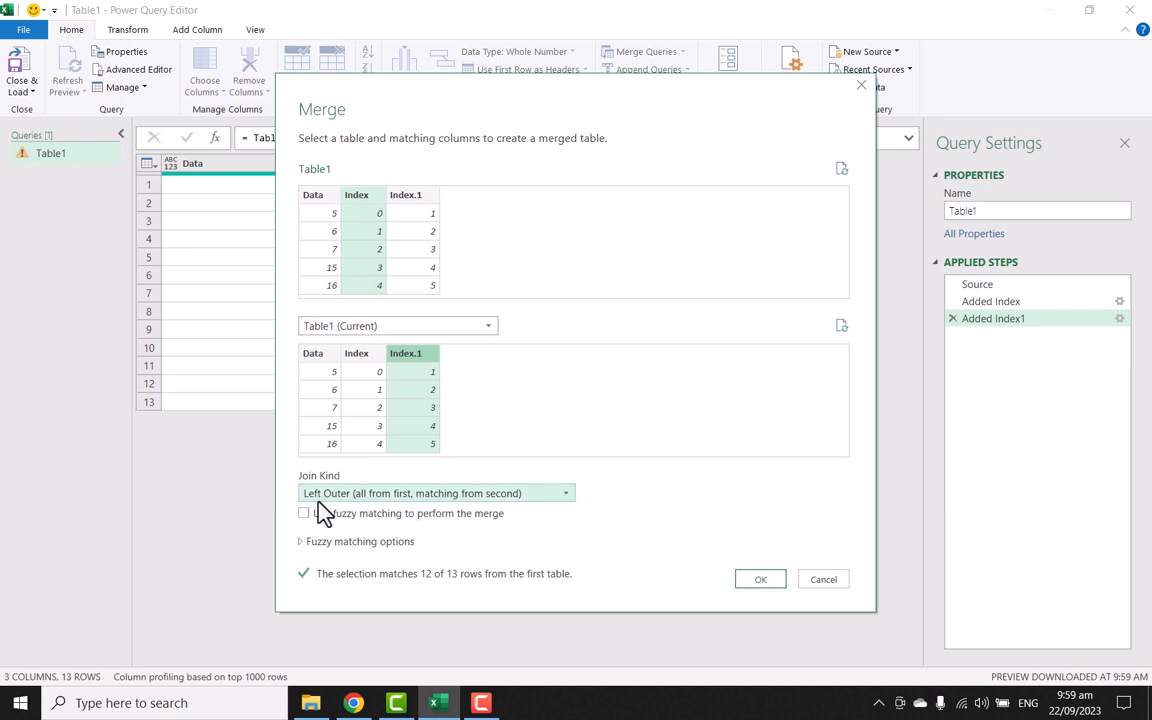
pyautogui.click(762, 580)
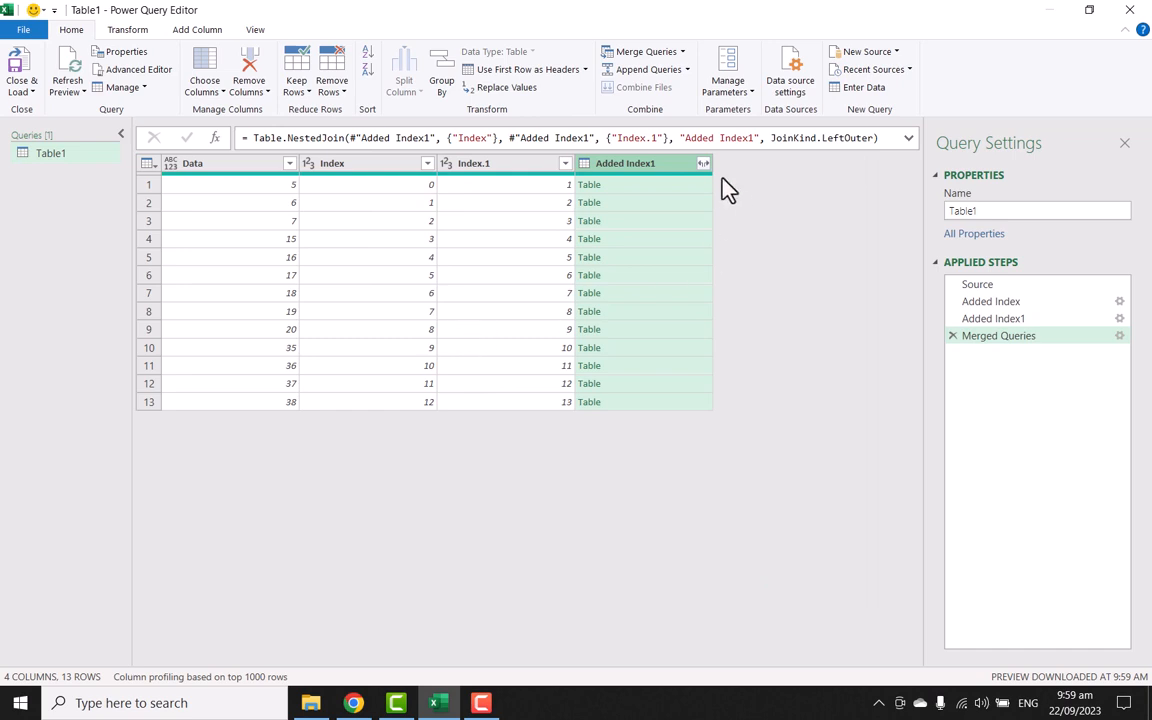
# Expand only the Data field from the merged table column and sort the rows by Index.1 in ascending order.
pyautogui.click(703, 165)
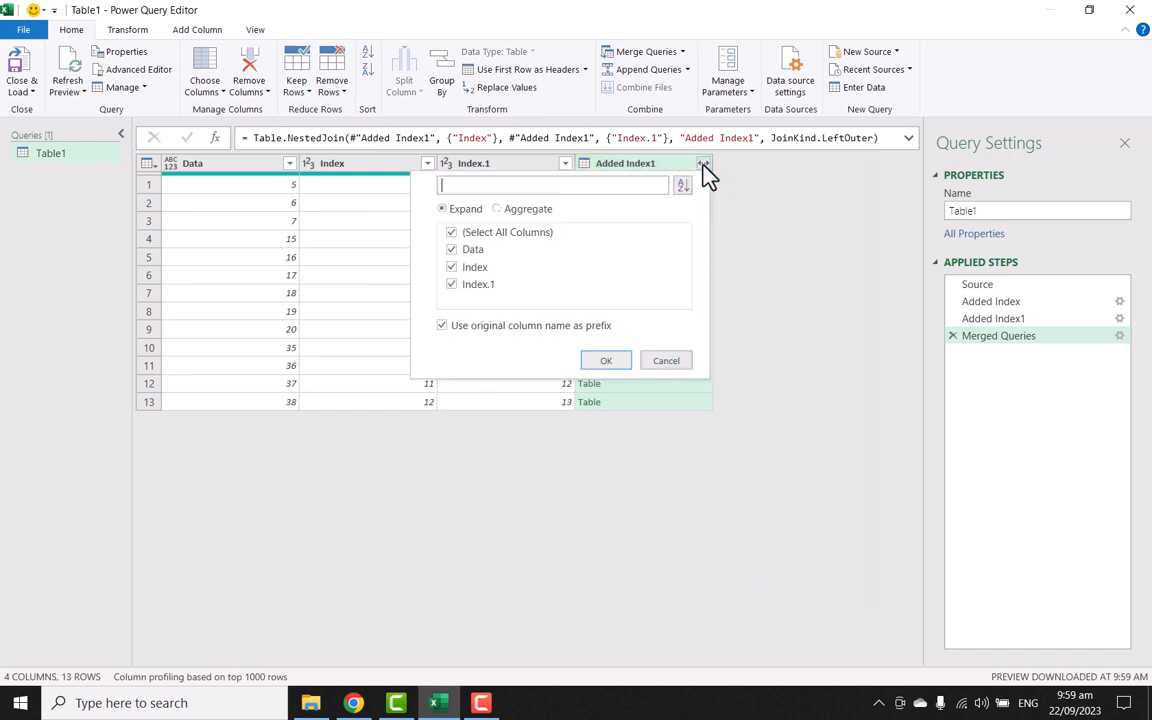
pyautogui.click(488, 234)
pyautogui.click(455, 251)
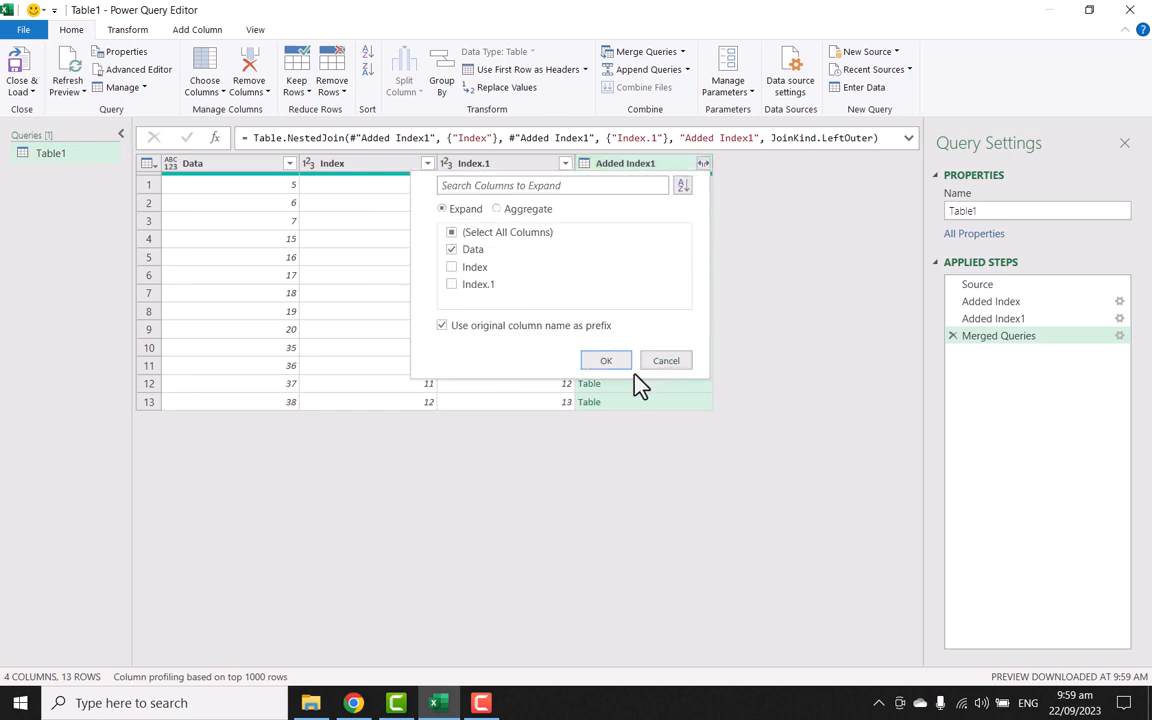
pyautogui.click(607, 361)
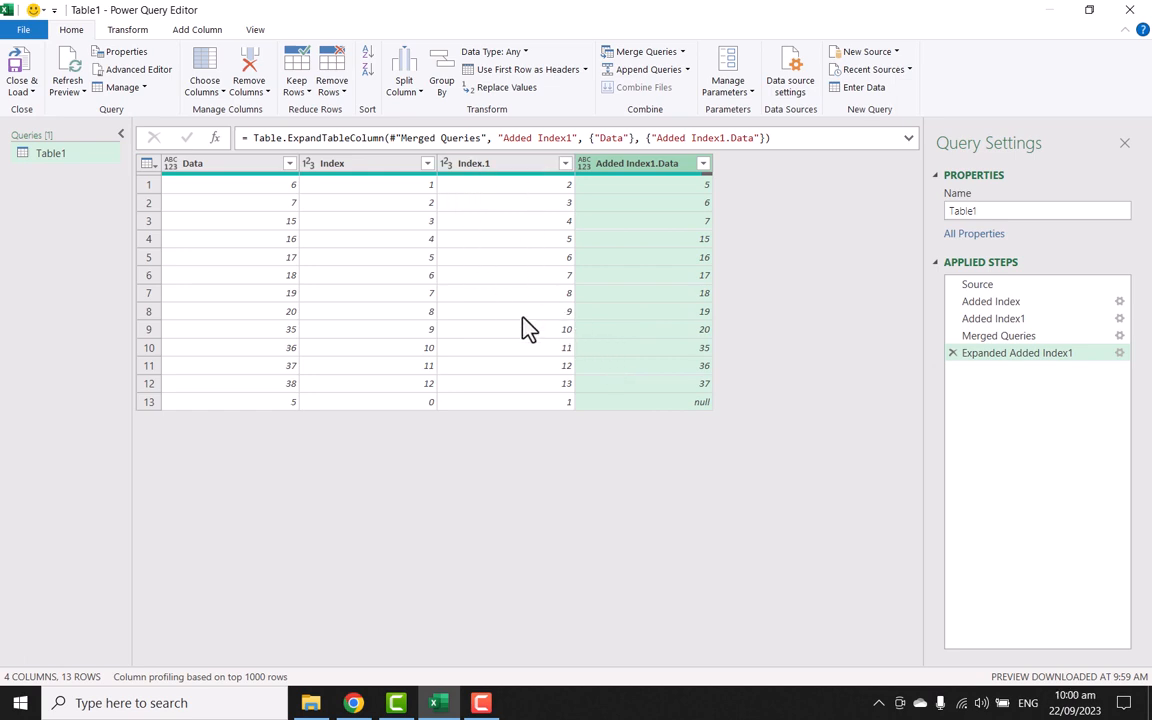
pyautogui.click(565, 164)
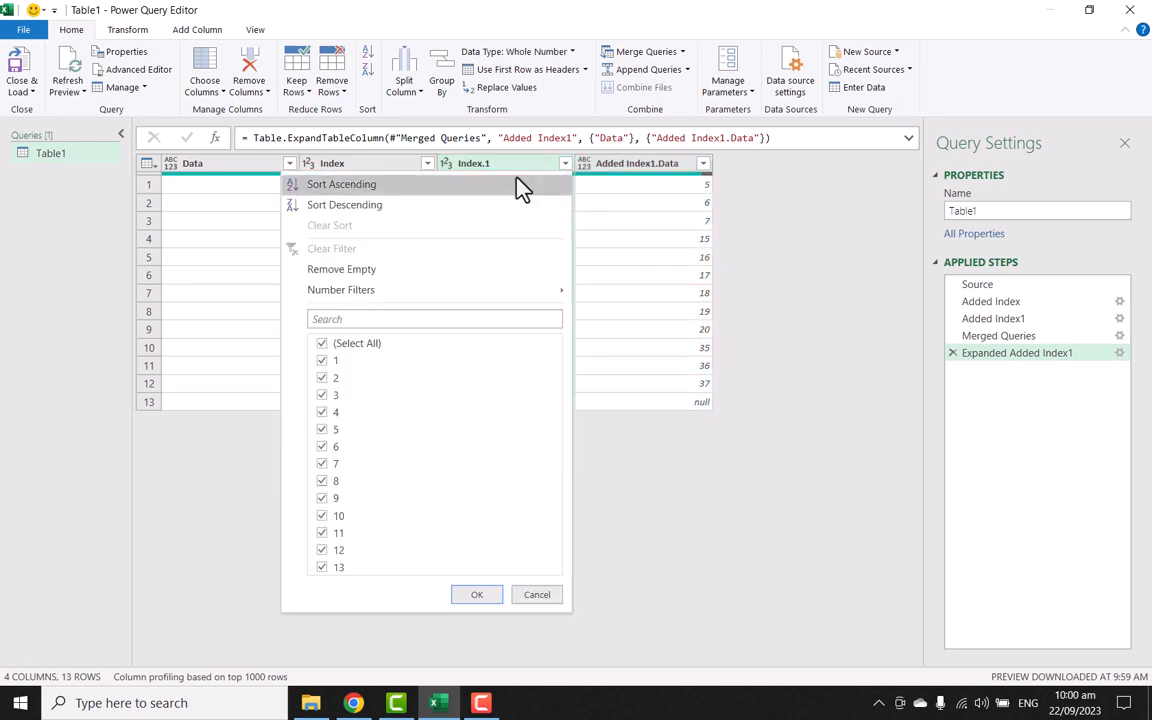
pyautogui.click(518, 183)
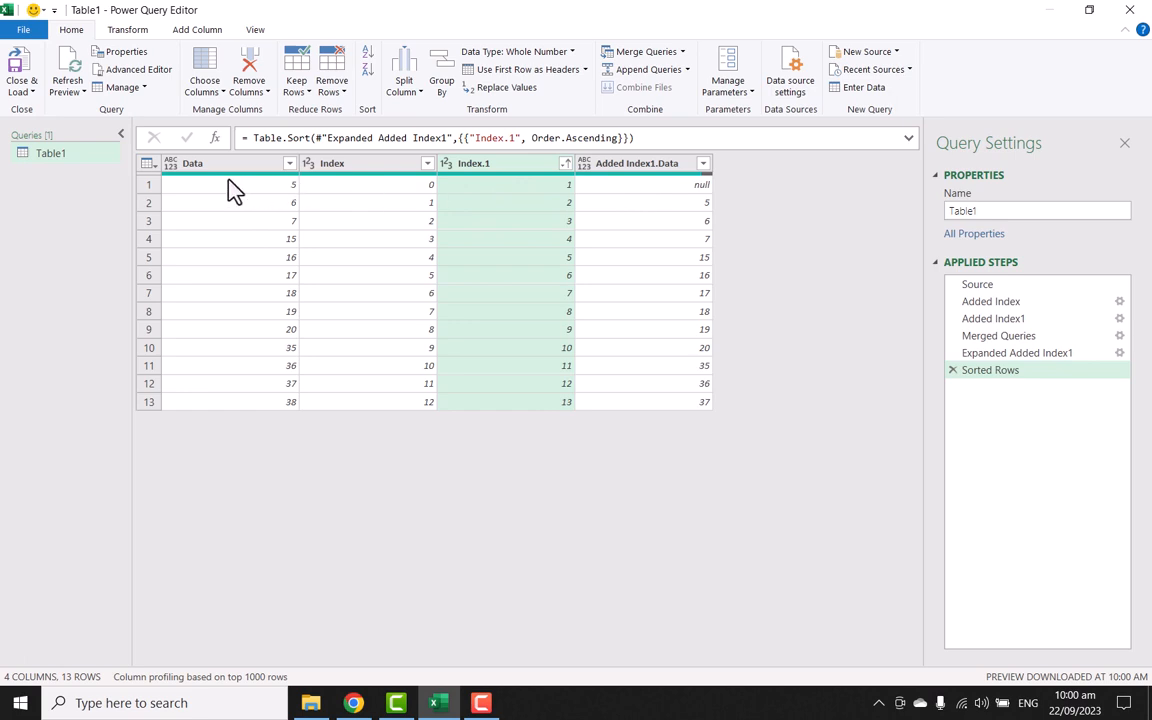
# Add a custom column with the formula if [Added Index1.Data]=null then [Data] else [Added Index1.Data].
pyautogui.click(127, 30)
pyautogui.click(195, 31)
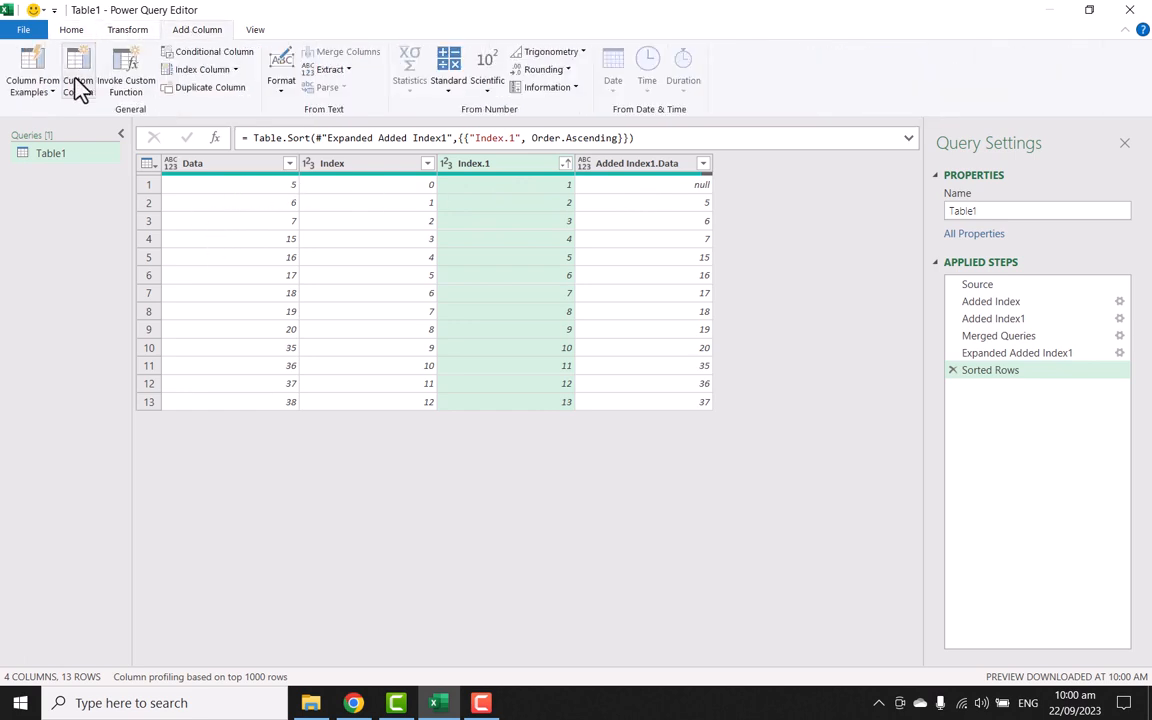
pyautogui.click(496, 373)
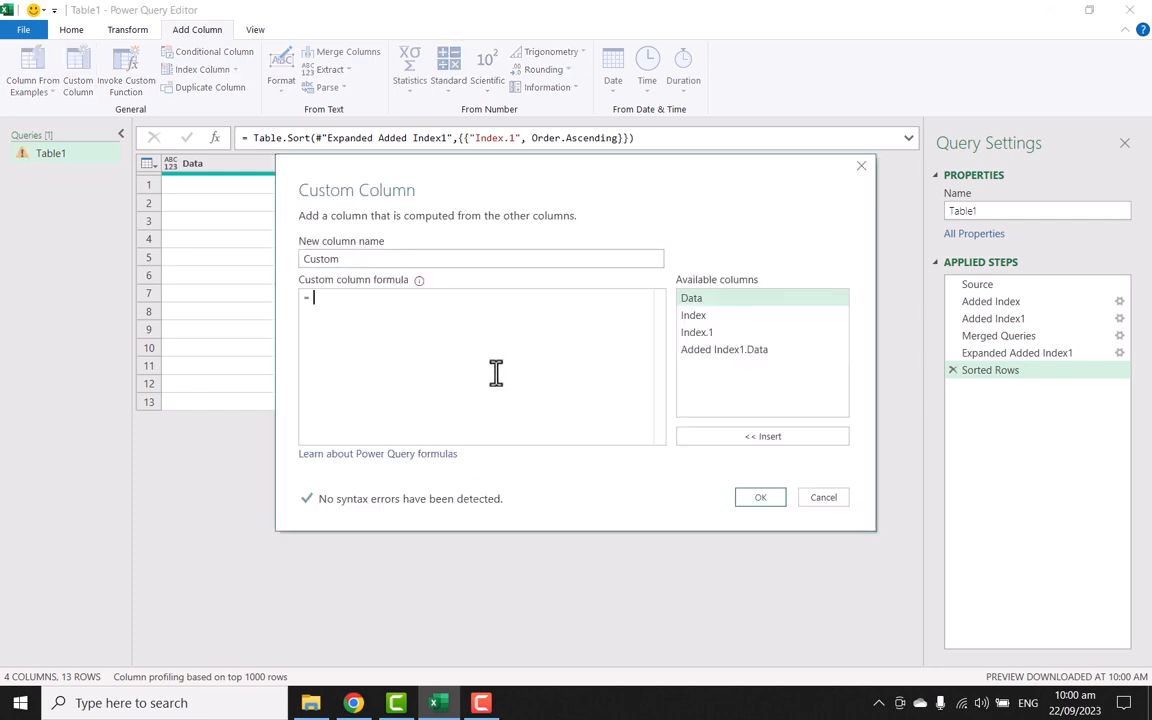
pyautogui.write('if')
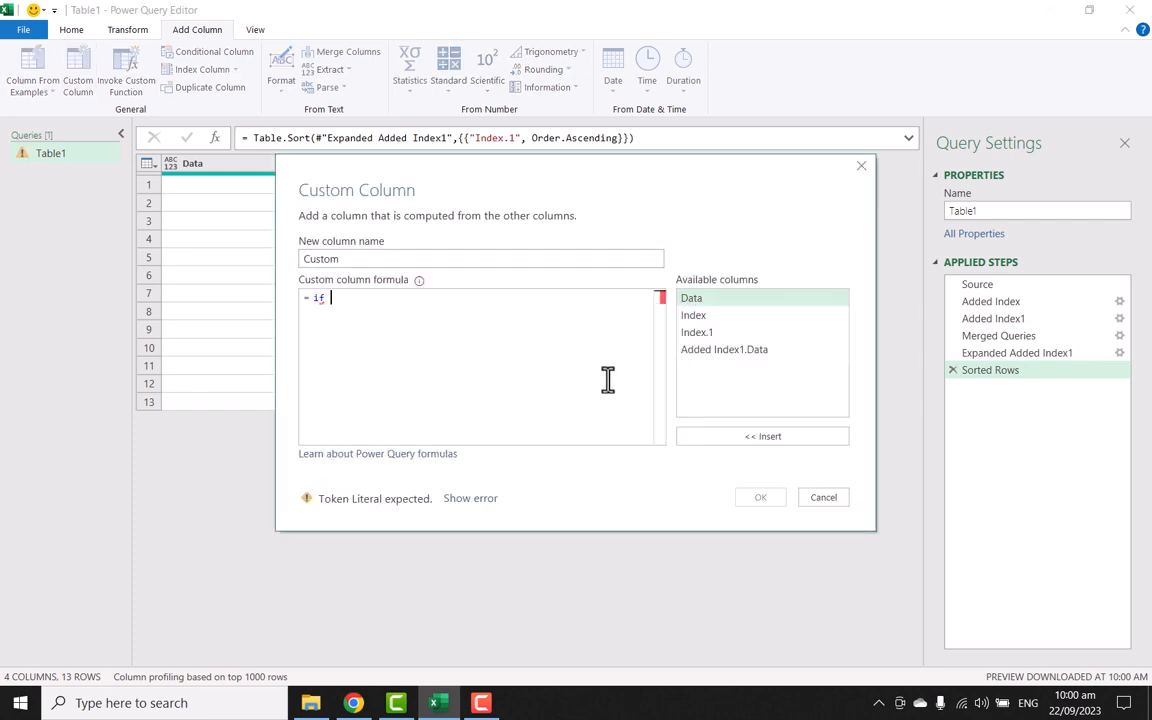
pyautogui.doubleClick(730, 350)
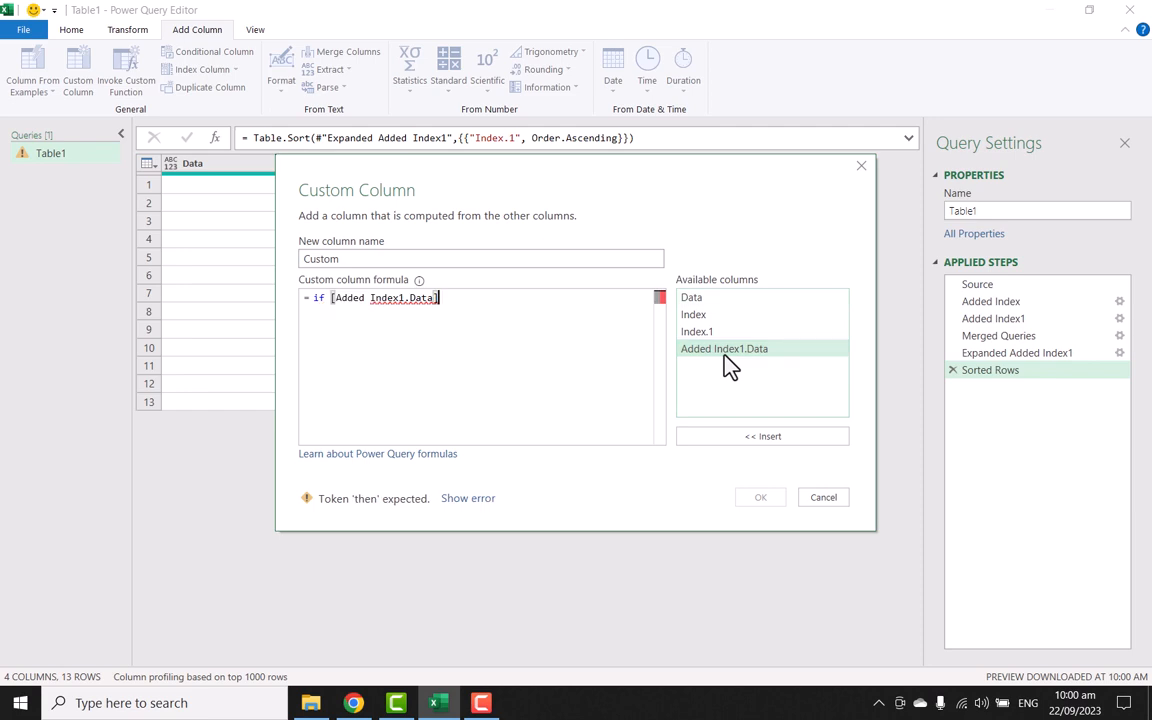
pyautogui.write('=null')
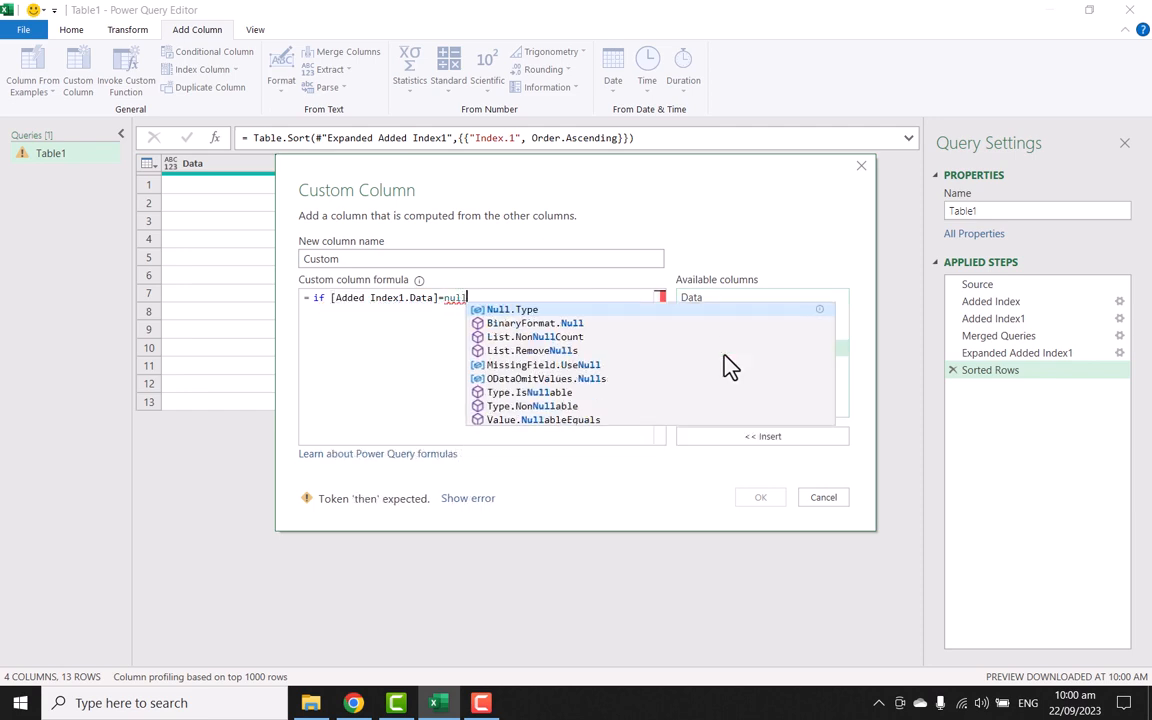
pyautogui.write(' then')
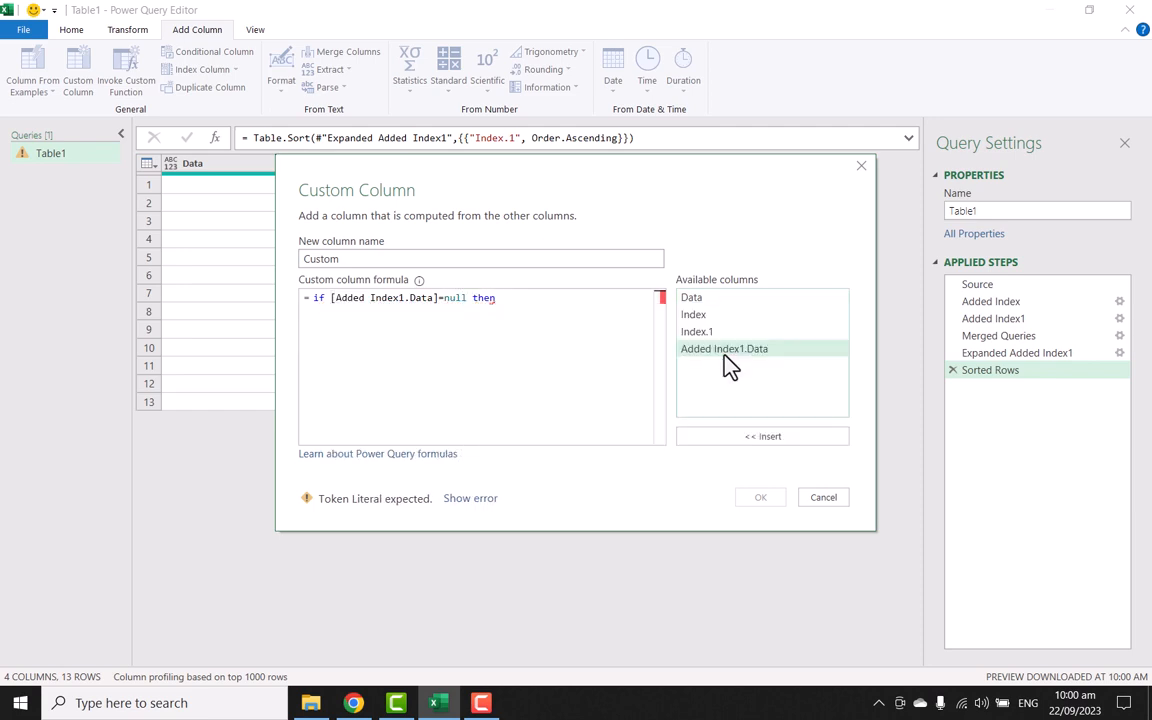
pyautogui.doubleClick(720, 304)
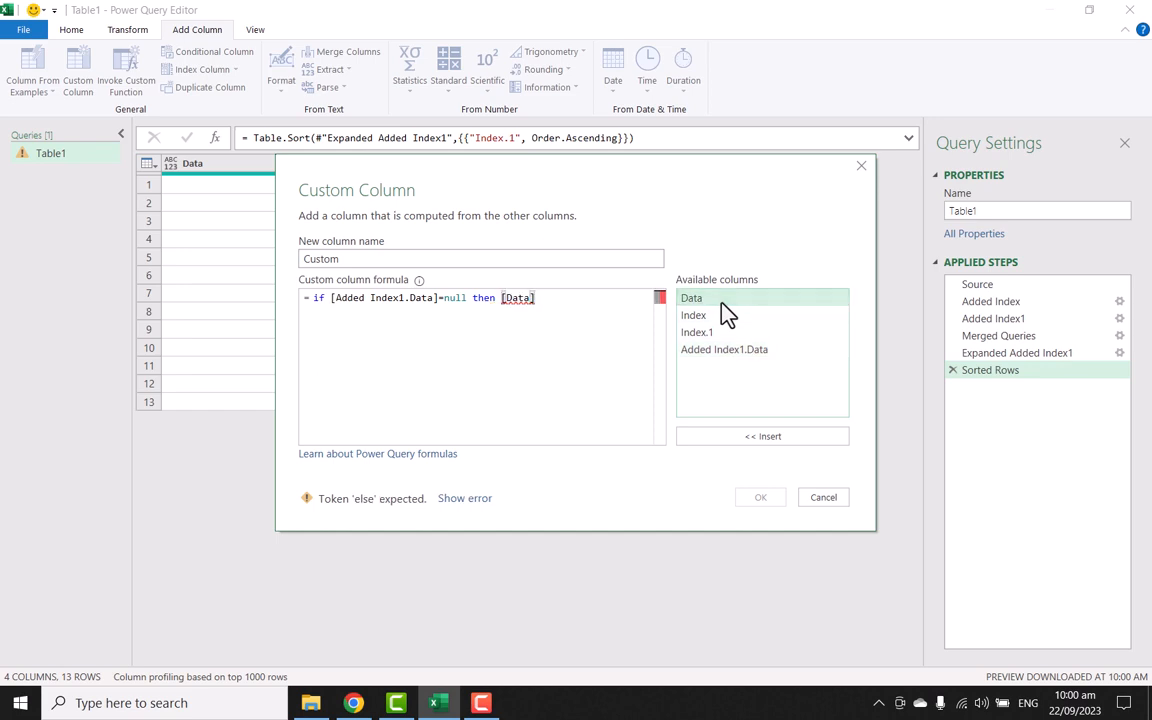
pyautogui.write('else')
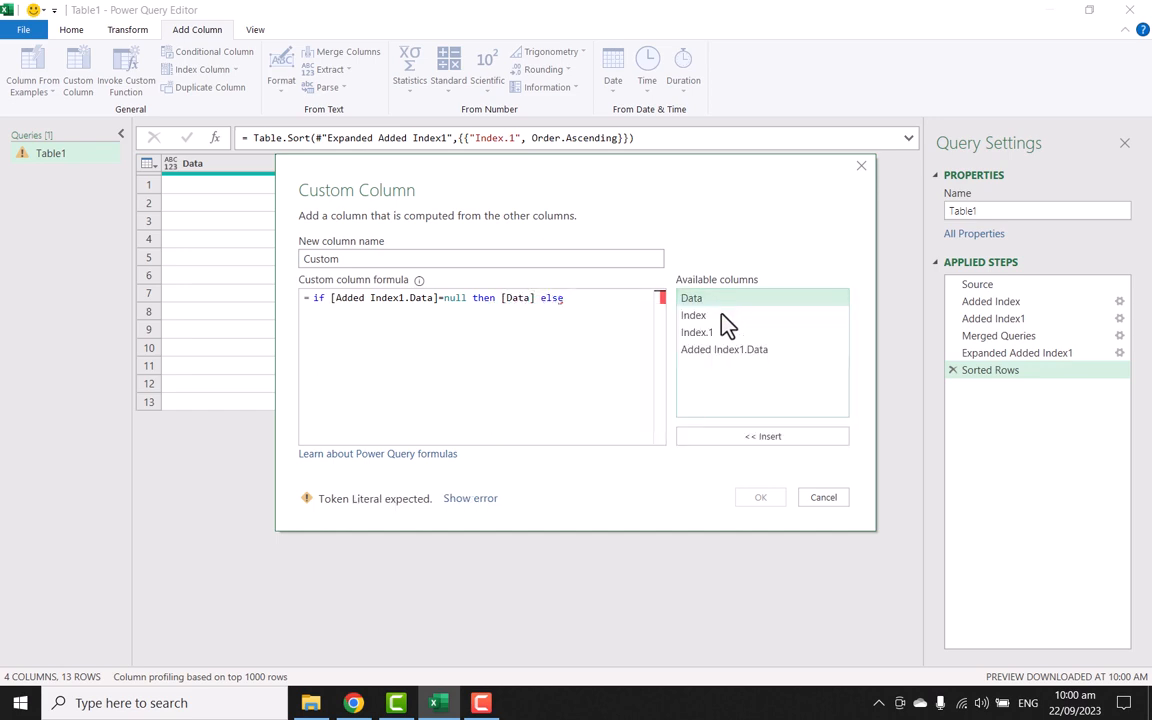
pyautogui.doubleClick(724, 350)
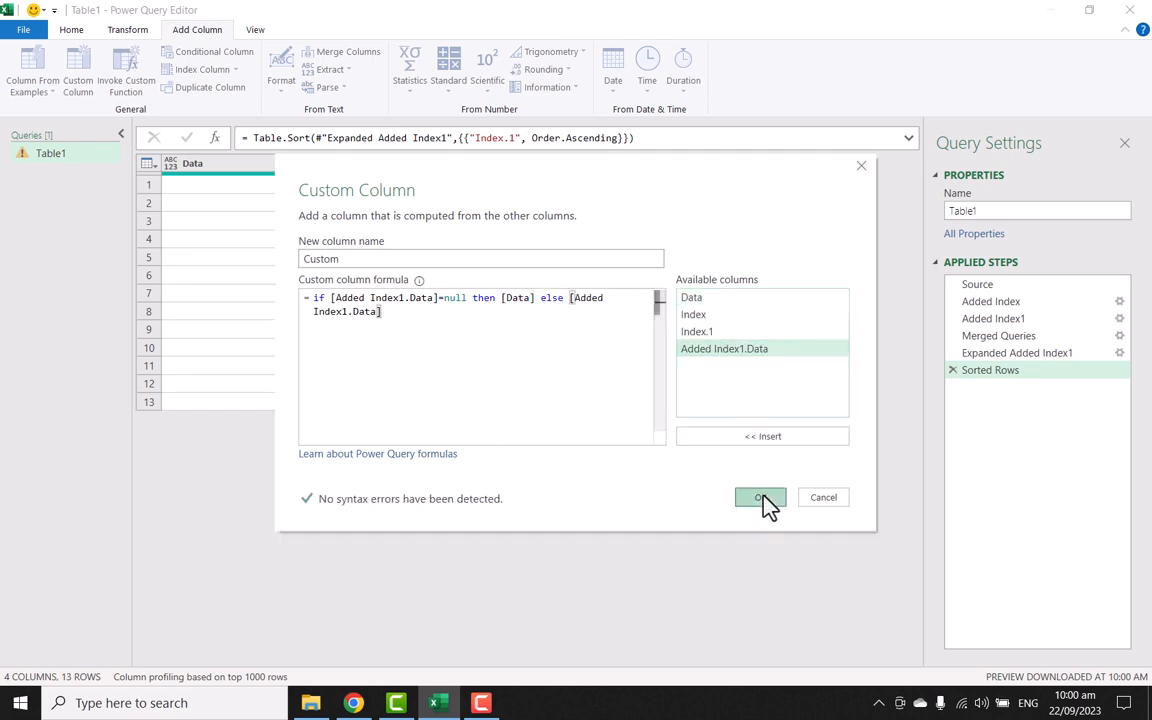
pyautogui.click(760, 497)
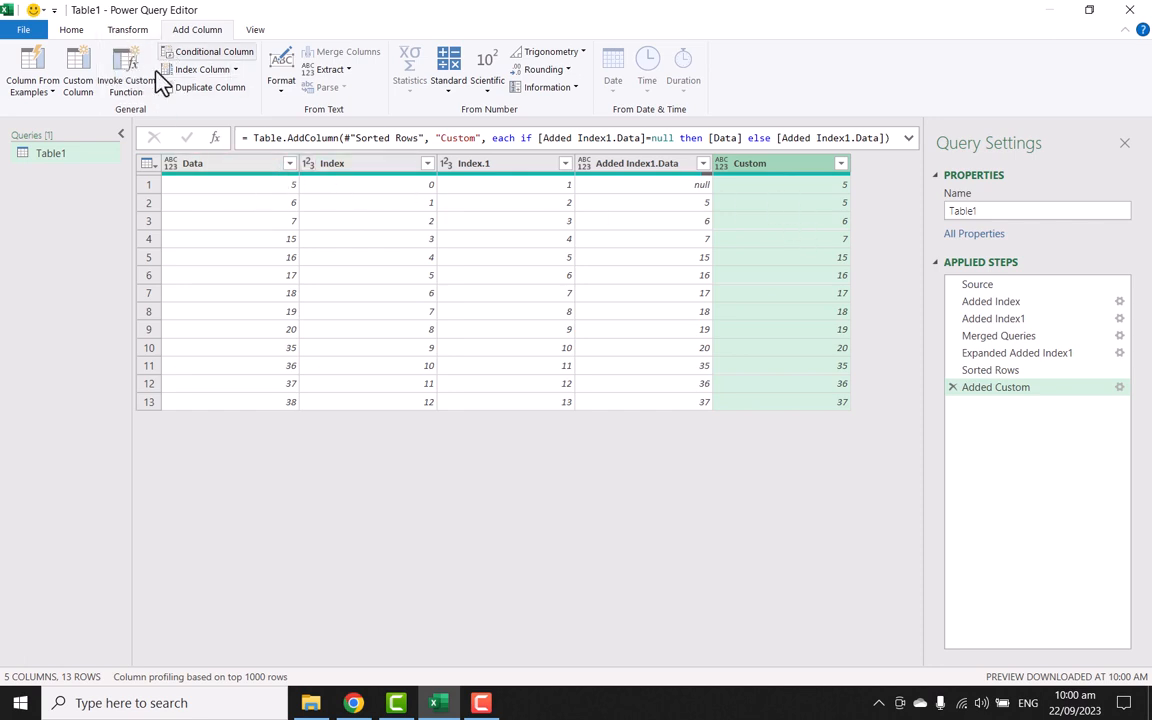
# Add another custom column that calculates the difference [Data]-[Custom].
pyautogui.click(80, 80)
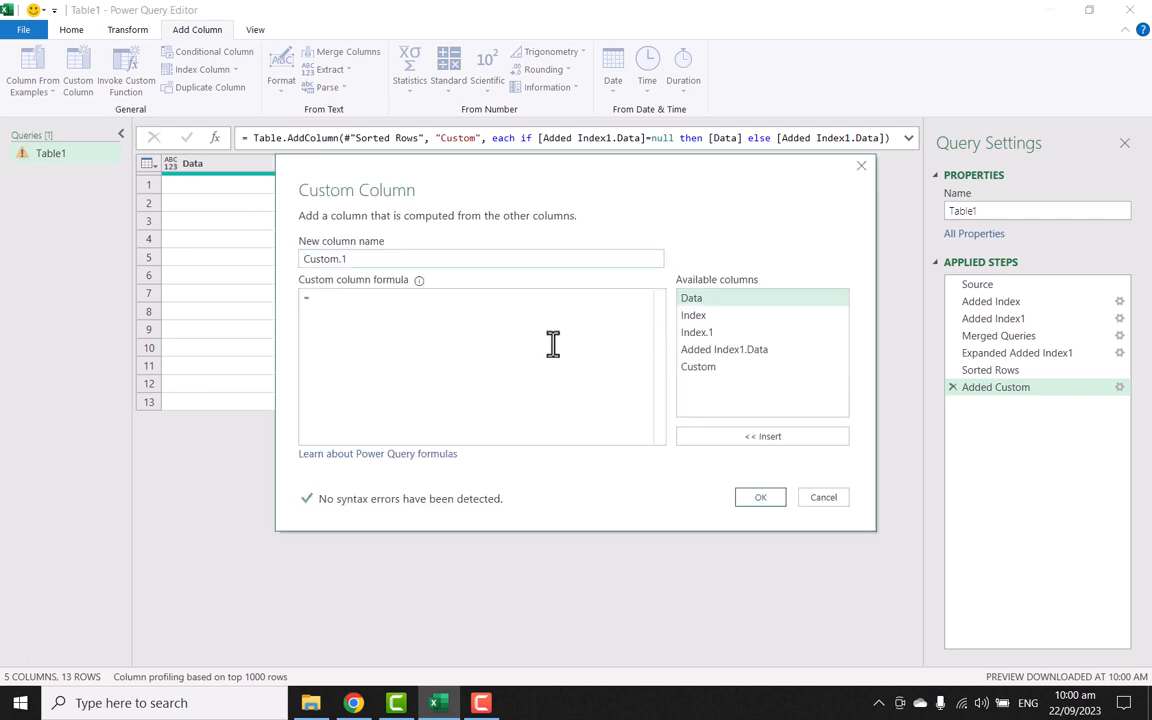
pyautogui.doubleClick(721, 301)
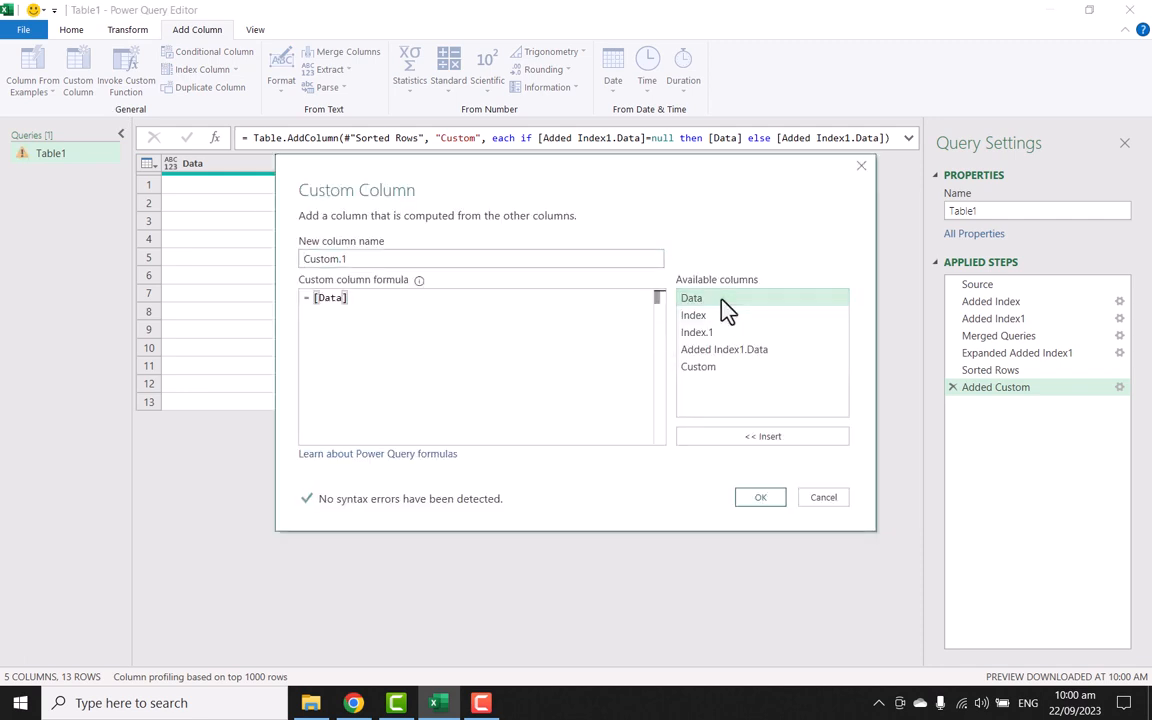
pyautogui.write('-')
pyautogui.click(718, 368)
pyautogui.click(762, 437)
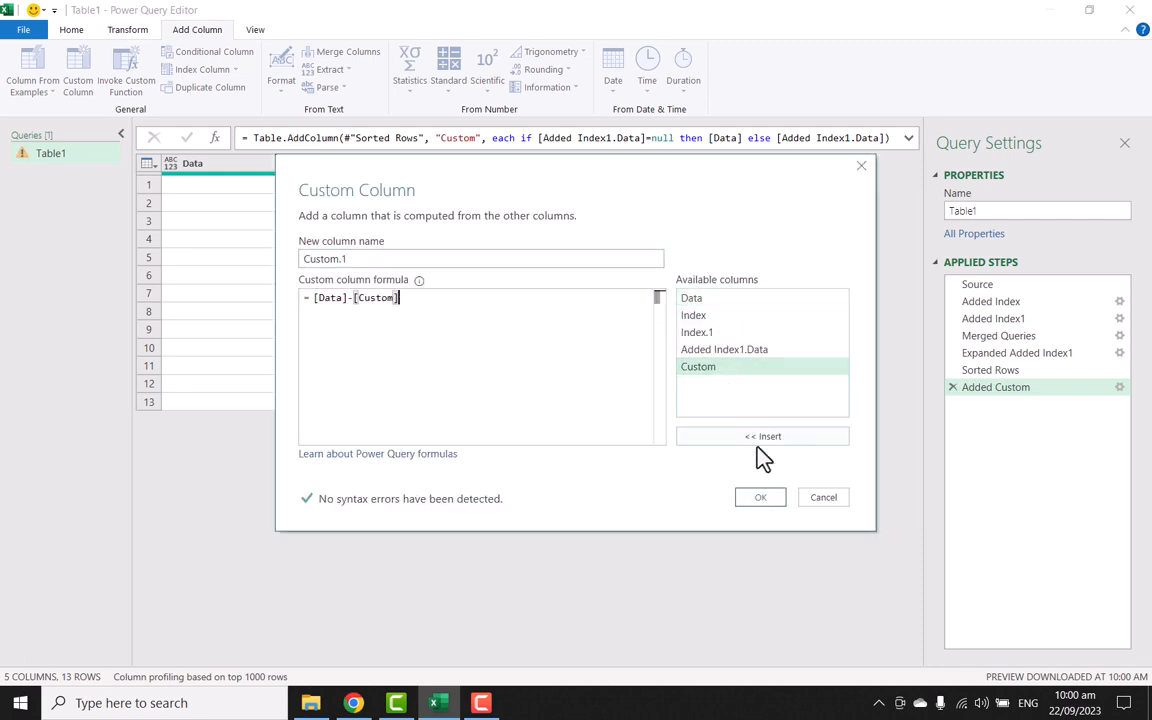
pyautogui.click(762, 499)
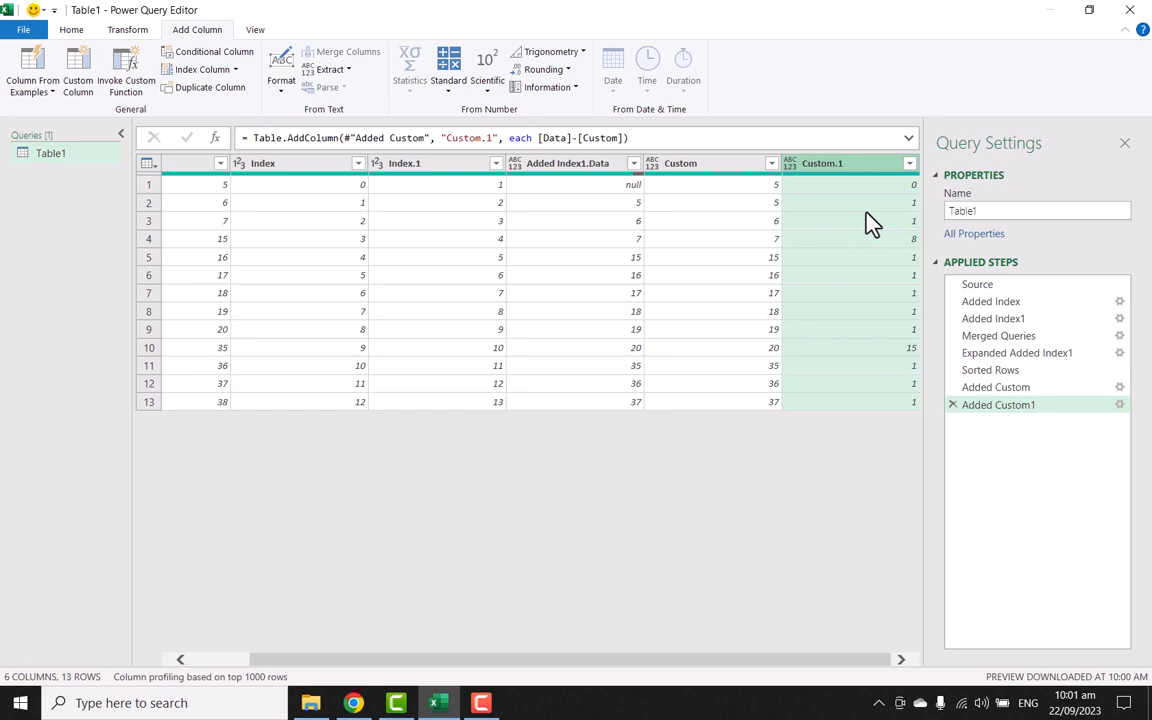
# In the Custom.1 difference column, replace the value 1 with null and fill the remaining values down.
pyautogui.click(125, 30)
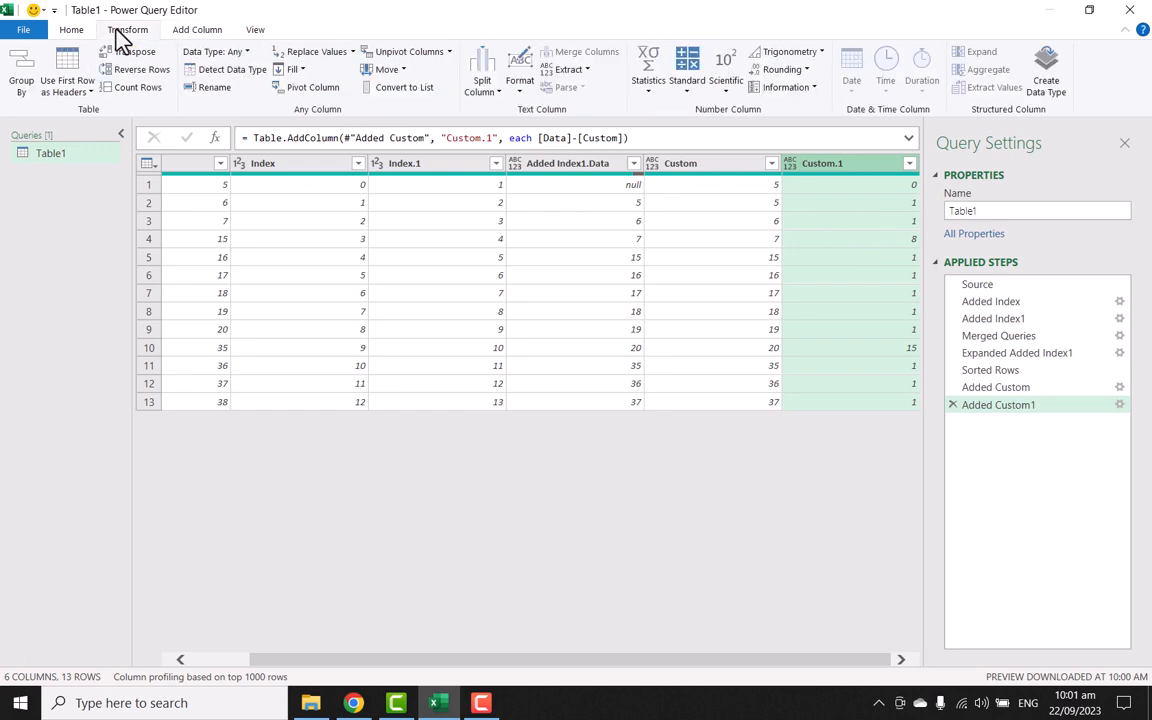
pyautogui.click(353, 51)
pyautogui.click(313, 66)
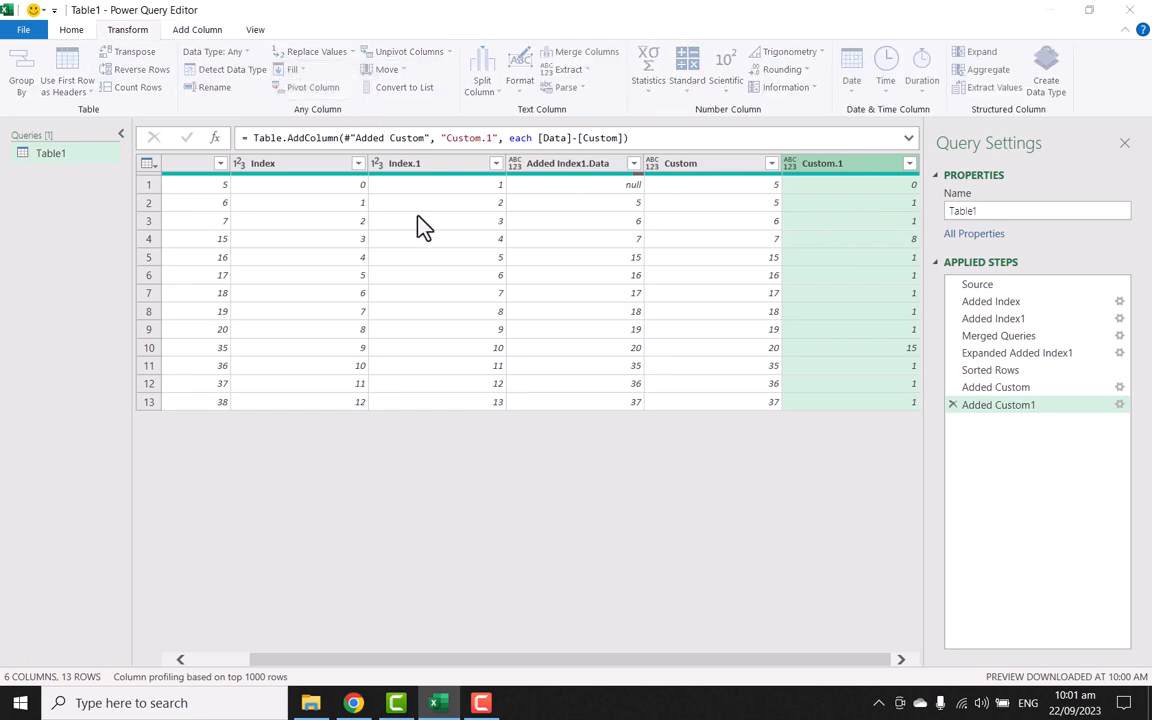
pyautogui.write('1')
pyautogui.click(415, 374)
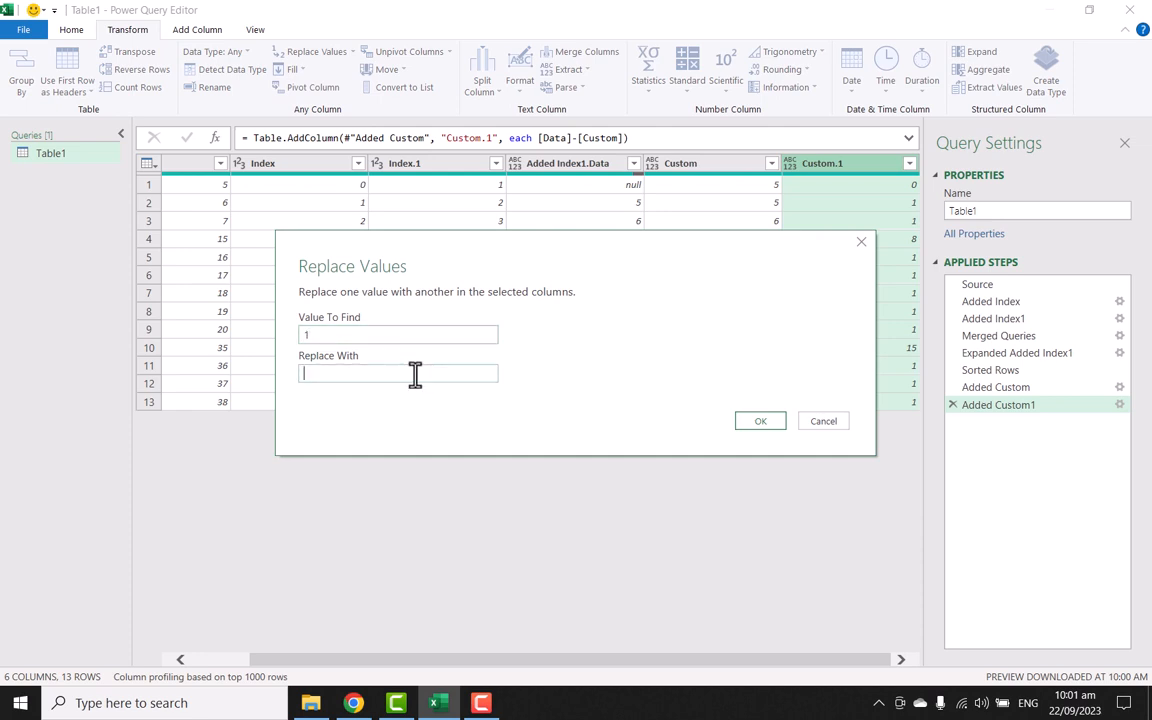
pyautogui.write('null')
pyautogui.click(761, 422)
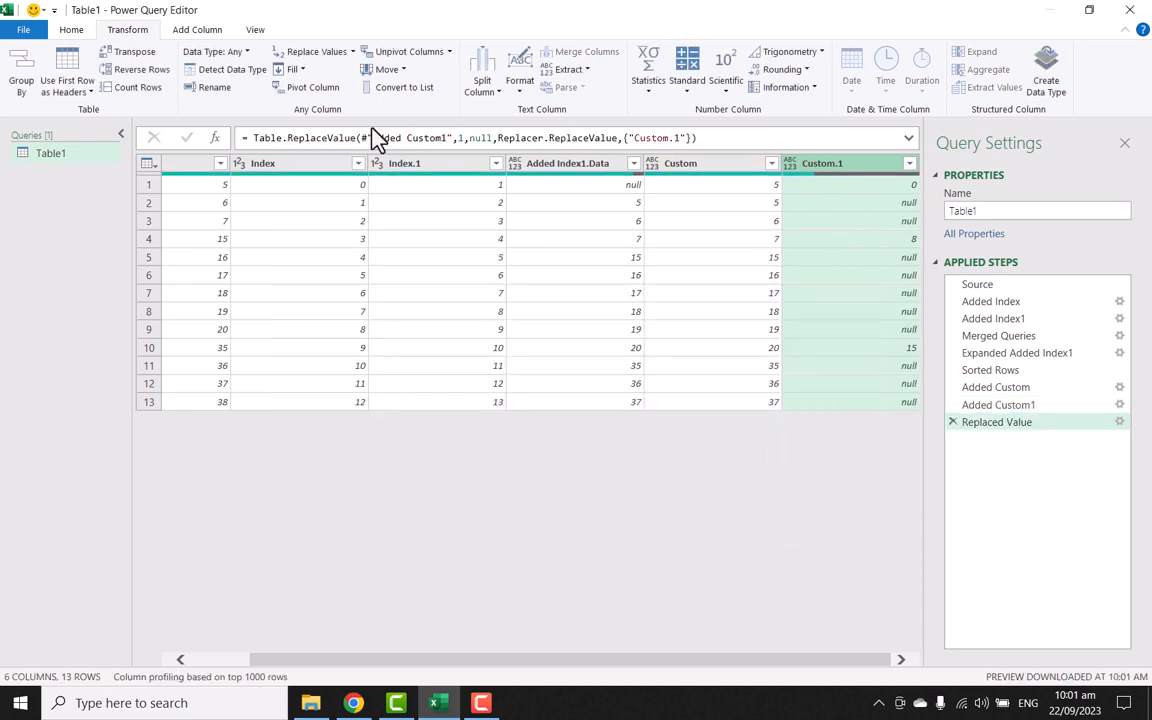
pyautogui.click(293, 69)
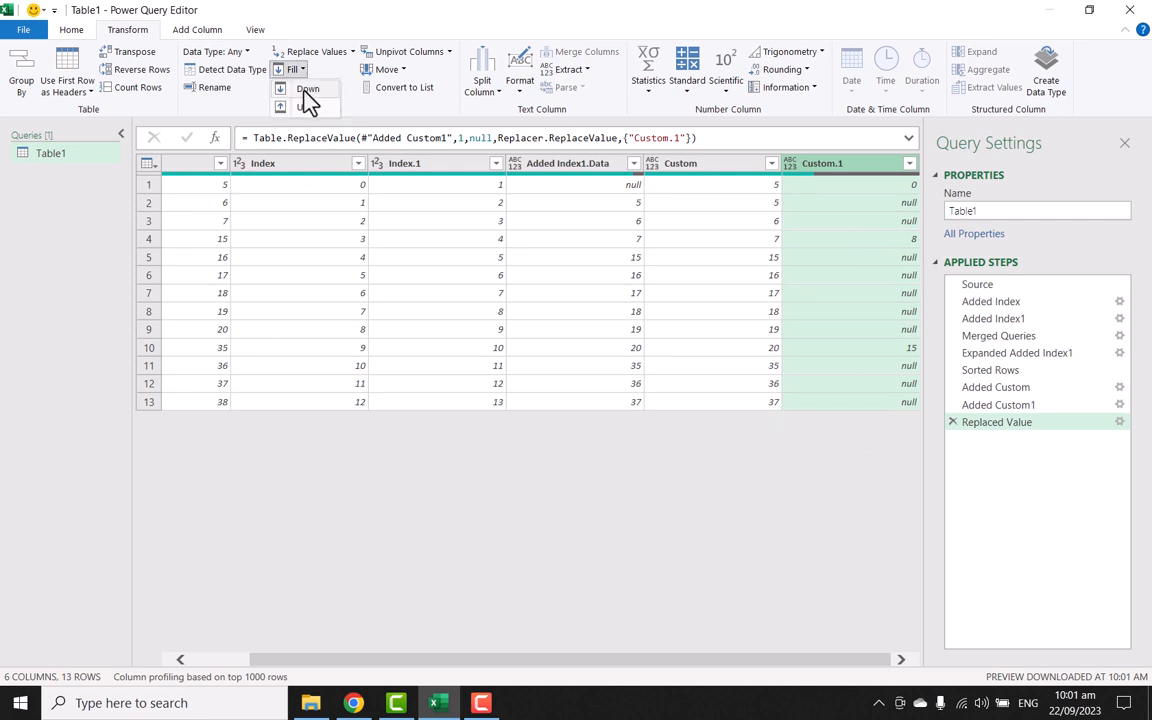
pyautogui.click(305, 91)
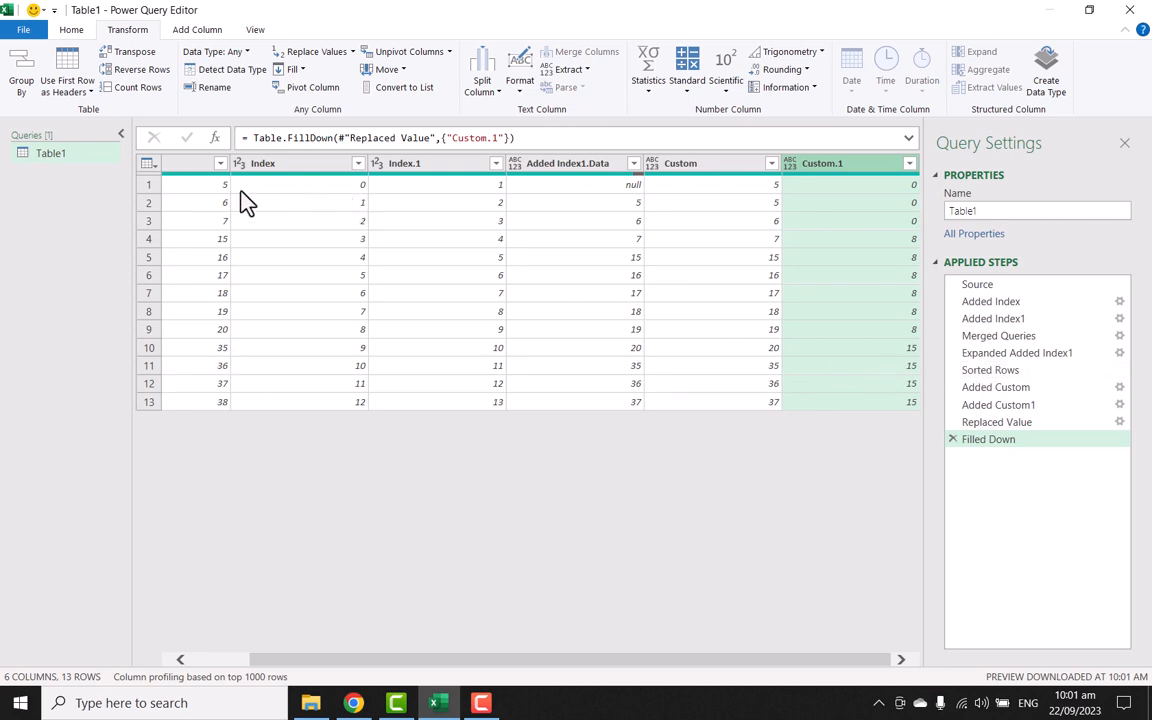
# Keep only the Data and Custom.1 columns and remove all other columns.
pyautogui.click(199, 170)
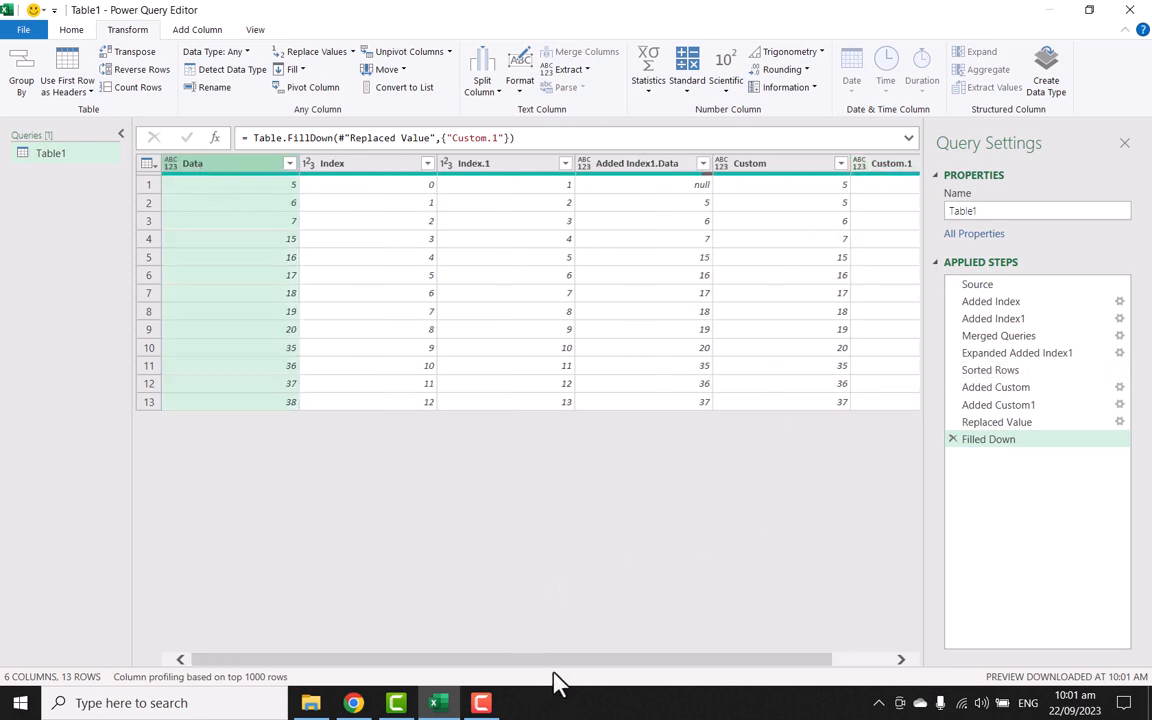
pyautogui.keyDown('ctrl'); pyautogui.click(838, 168); pyautogui.keyUp('ctrl')
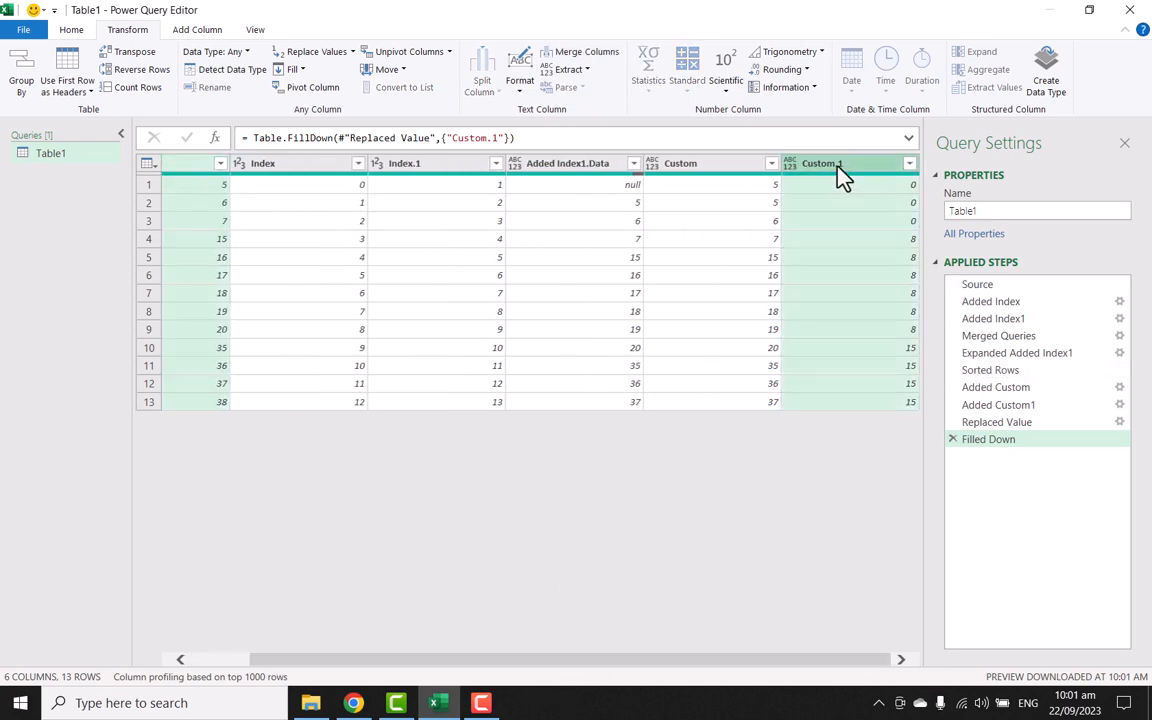
pyautogui.rightClick(838, 168)
pyautogui.click(856, 214)
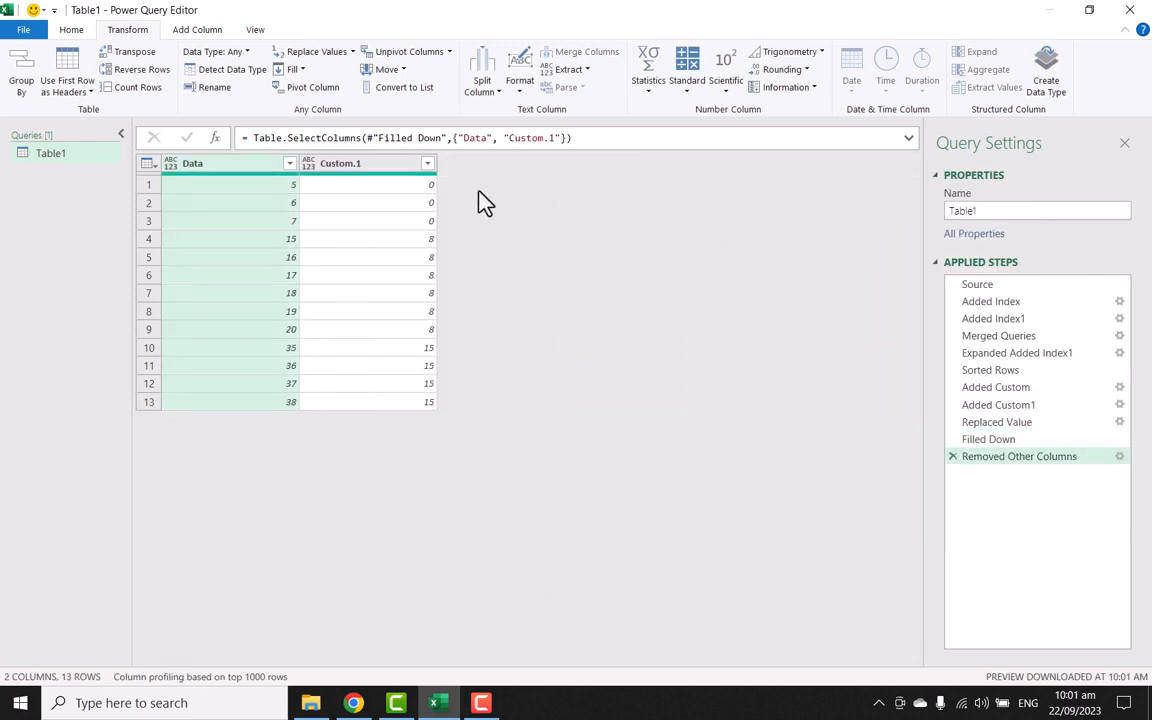
# Group the rows by Custom.1 into a new column named Table using the All Rows operation, and preview each group's nested table.
pyautogui.click(352, 203)
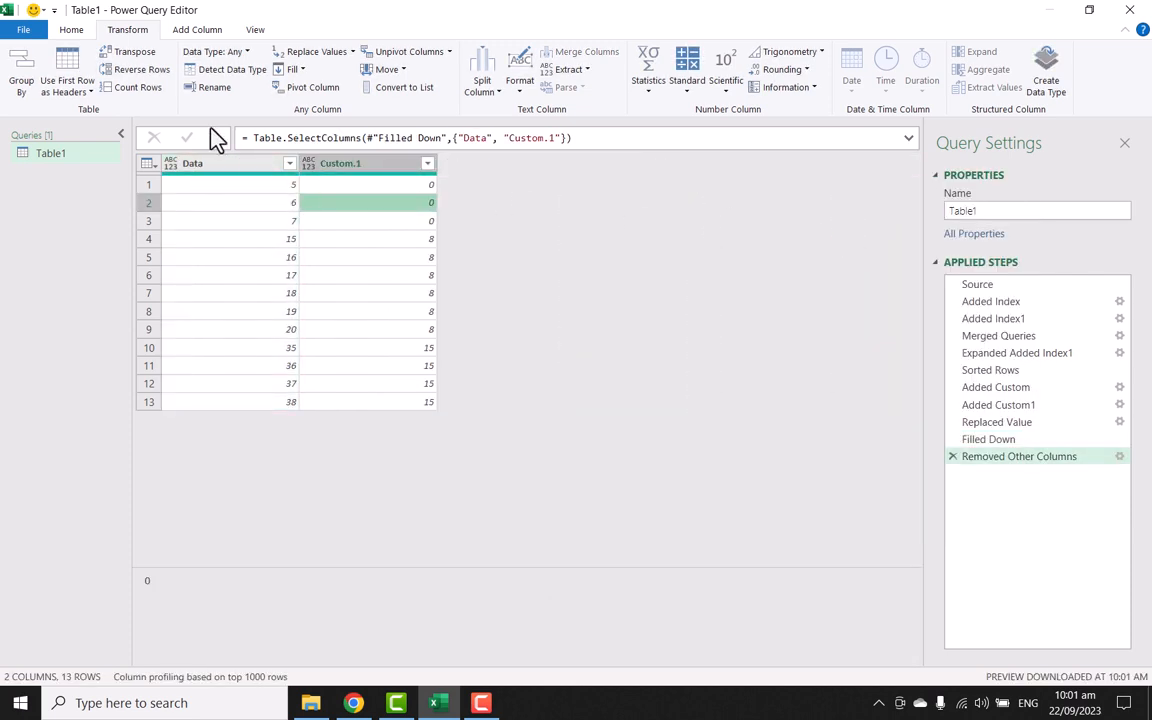
pyautogui.click(30, 80)
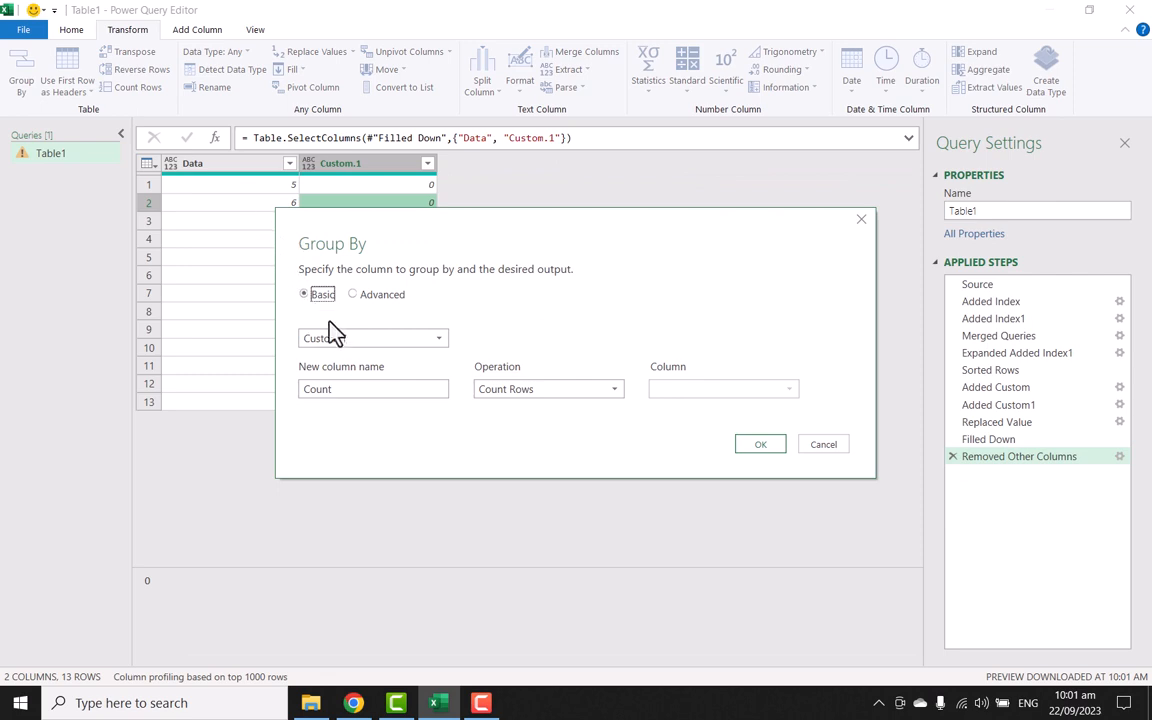
pyautogui.doubleClick(370, 389)
pyautogui.write('Table')
pyautogui.click(581, 392)
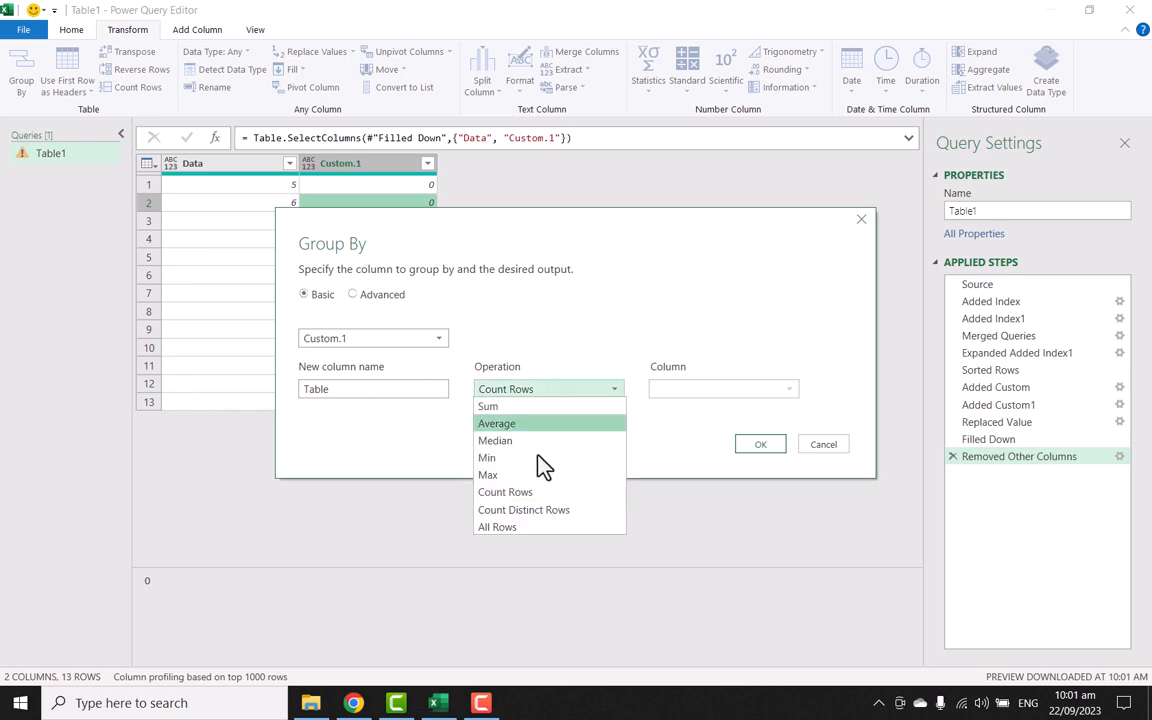
pyautogui.click(500, 526)
pyautogui.click(760, 445)
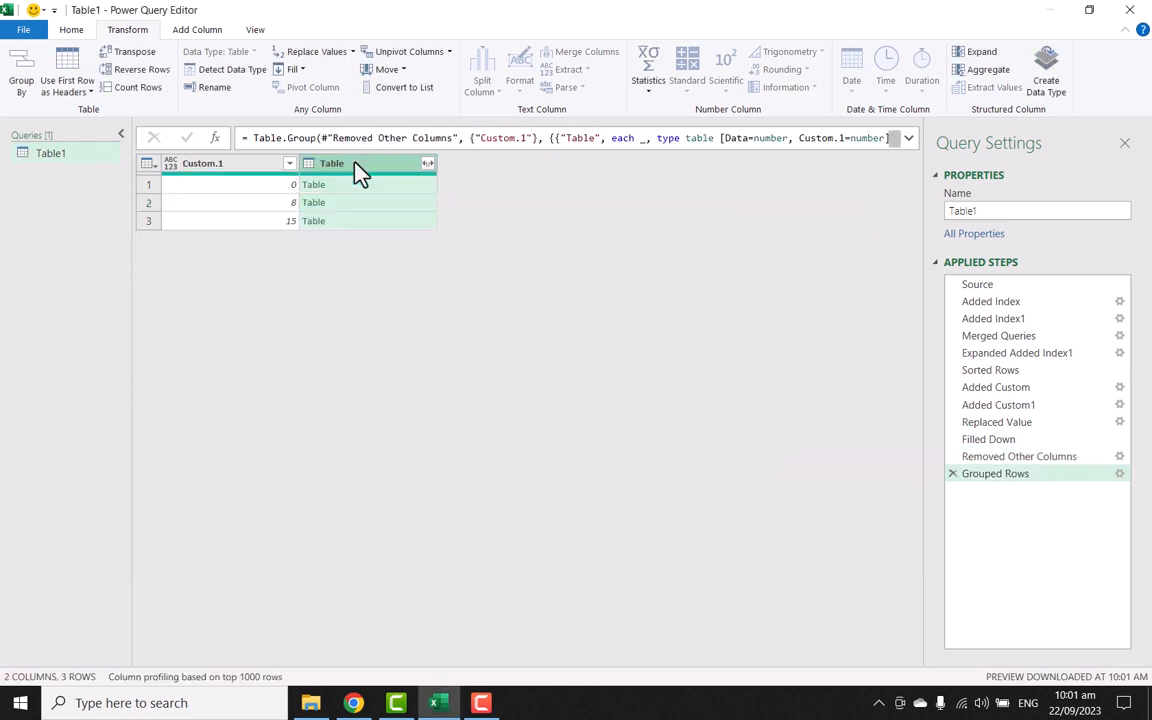
pyautogui.click(352, 188)
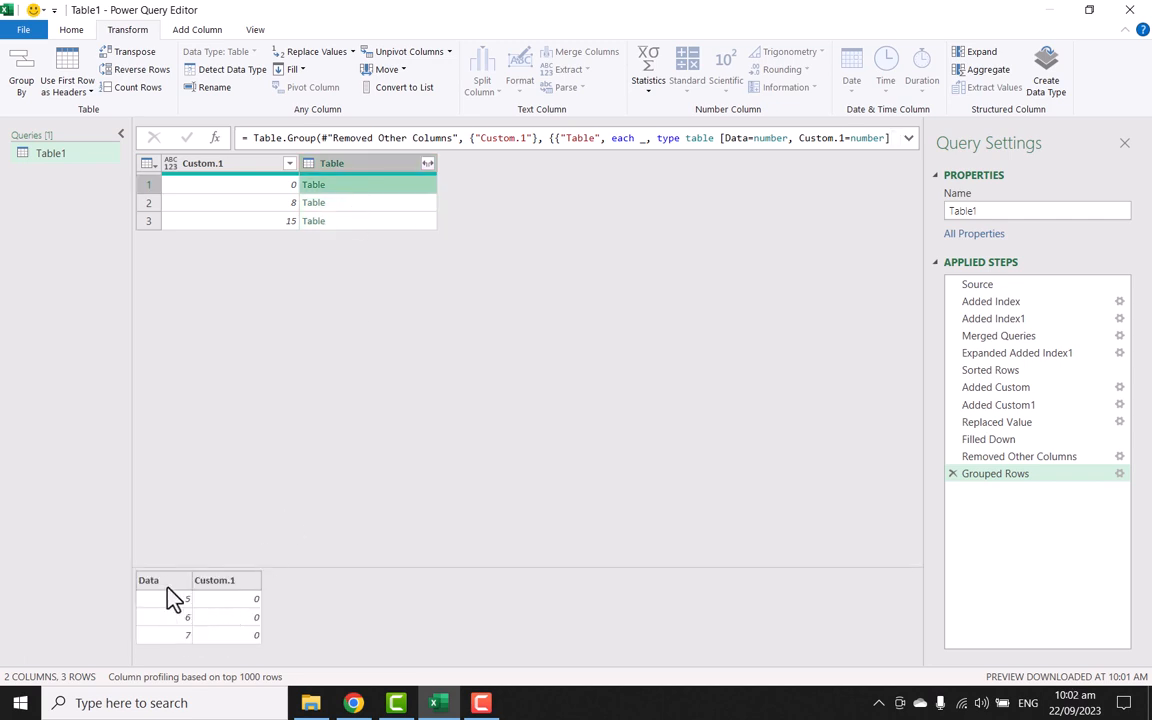
pyautogui.click(389, 205)
pyautogui.scroll(-1, 175, 645)
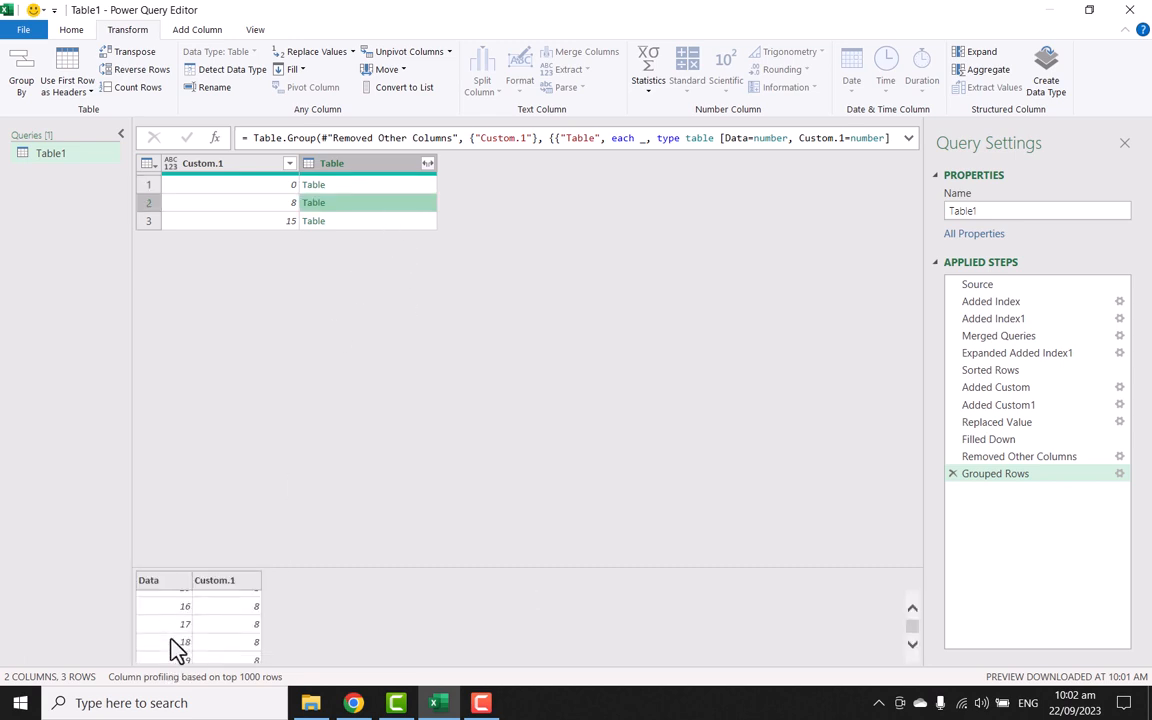
pyautogui.click(353, 223)
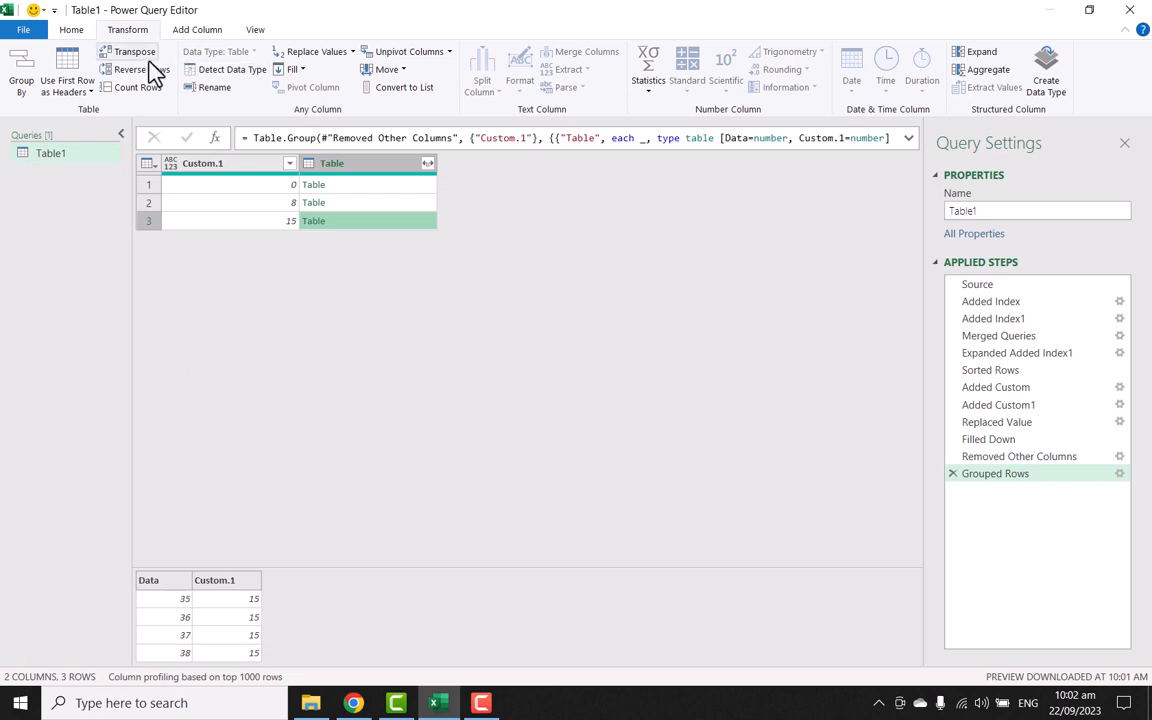
# Add a custom column with the formula Table.Column([Table],"Data") and preview the list in its first row.
pyautogui.click(205, 31)
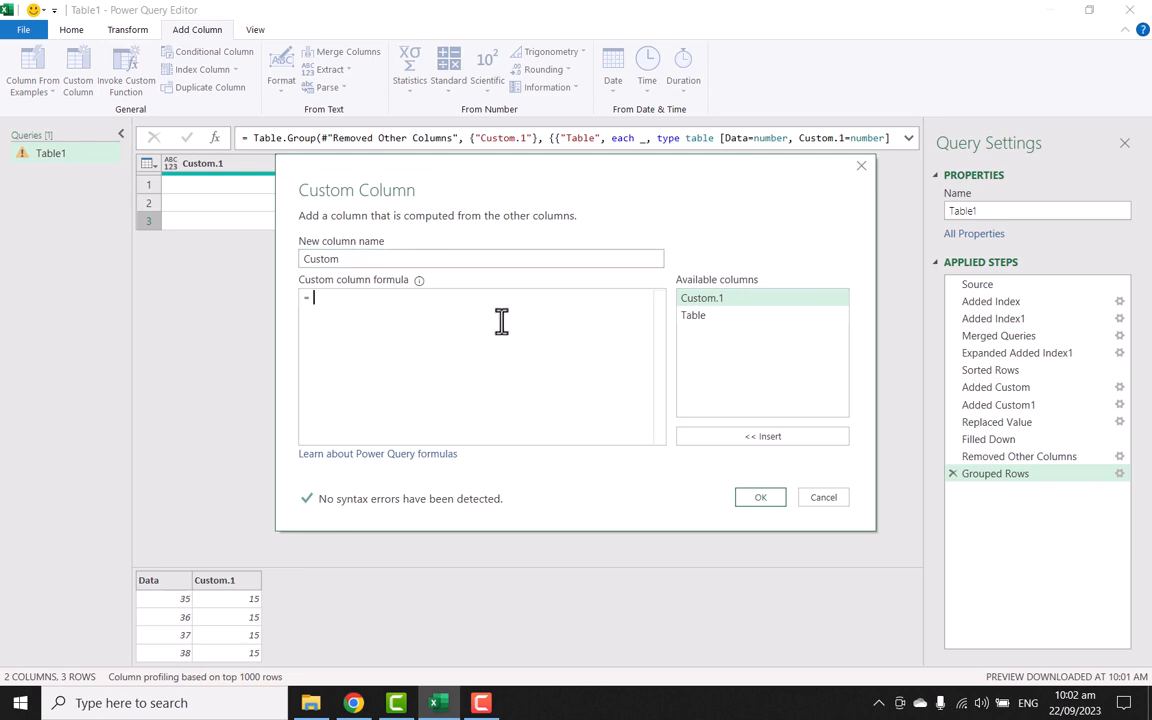
pyautogui.write('tablecolu')
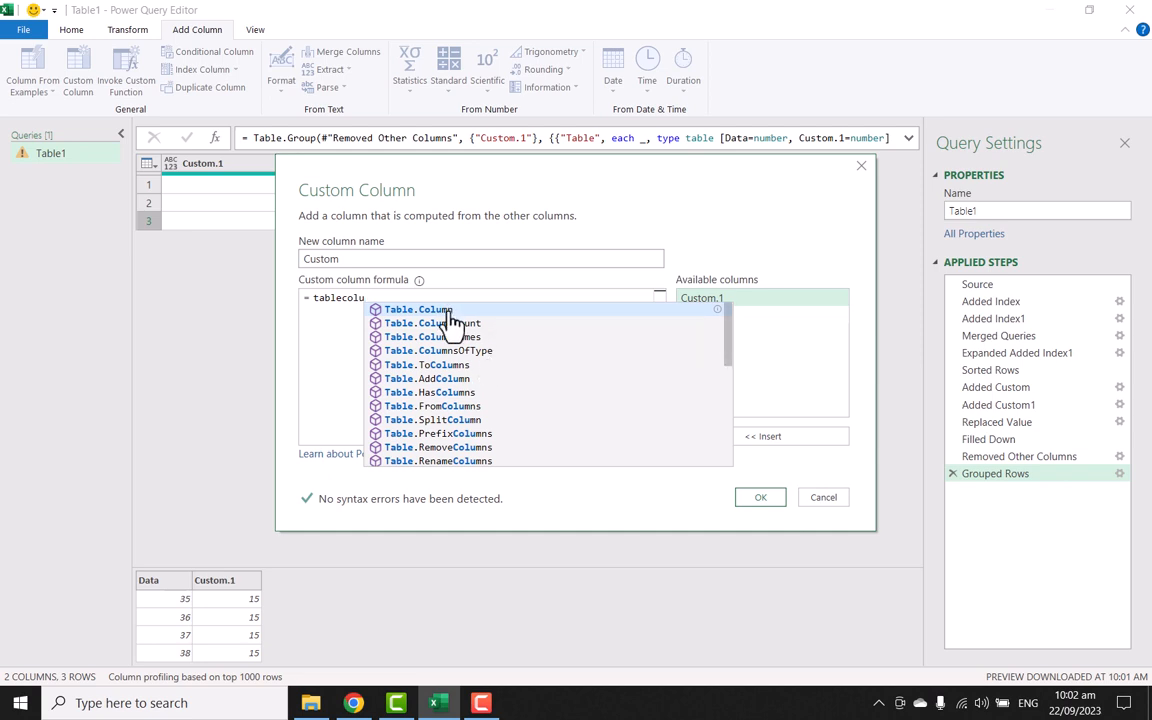
pyautogui.click(450, 311)
pyautogui.write('(')
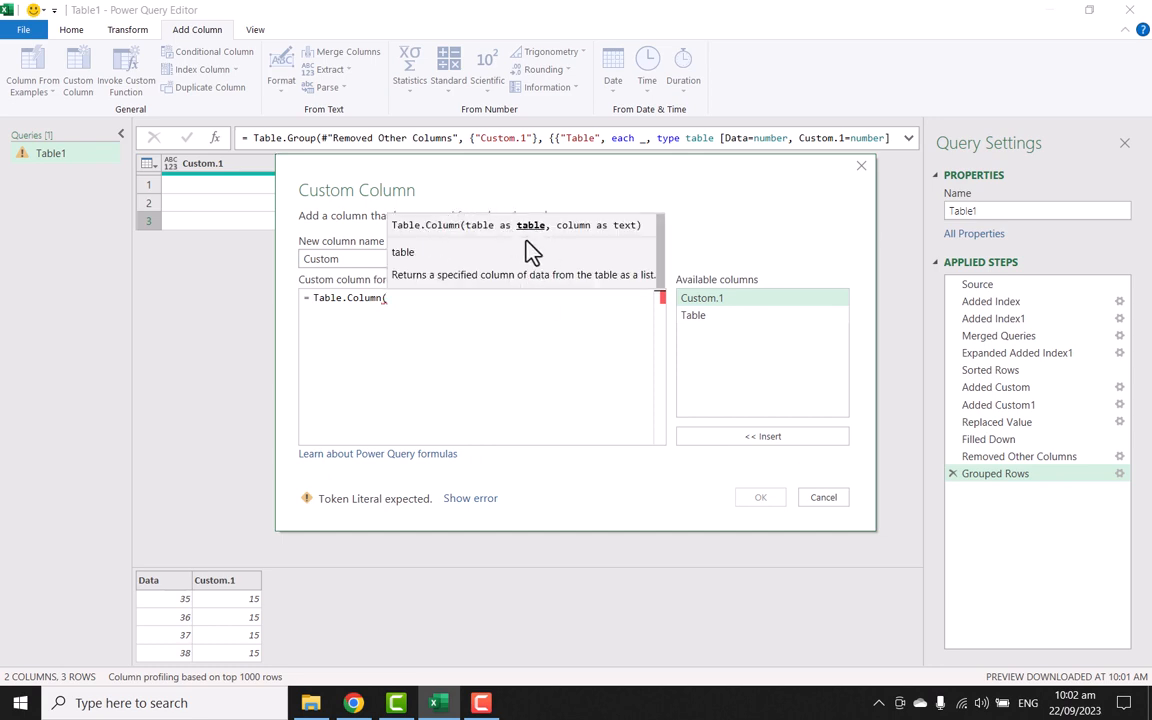
pyautogui.doubleClick(707, 316)
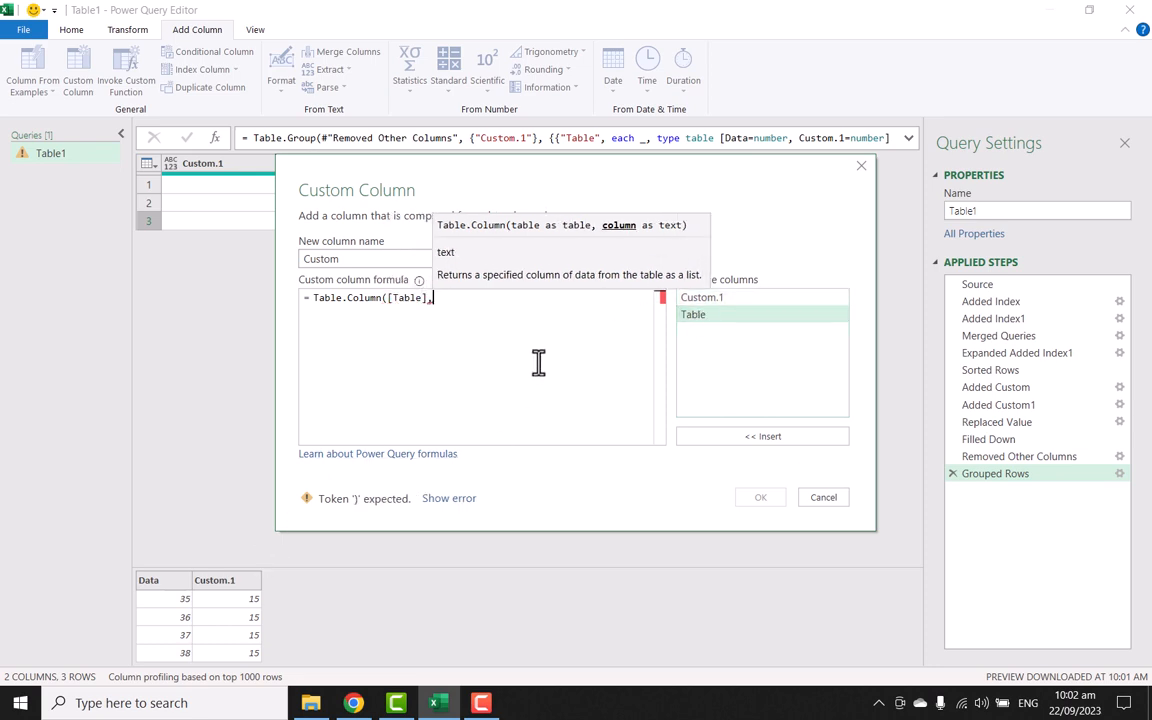
pyautogui.write('"Data')
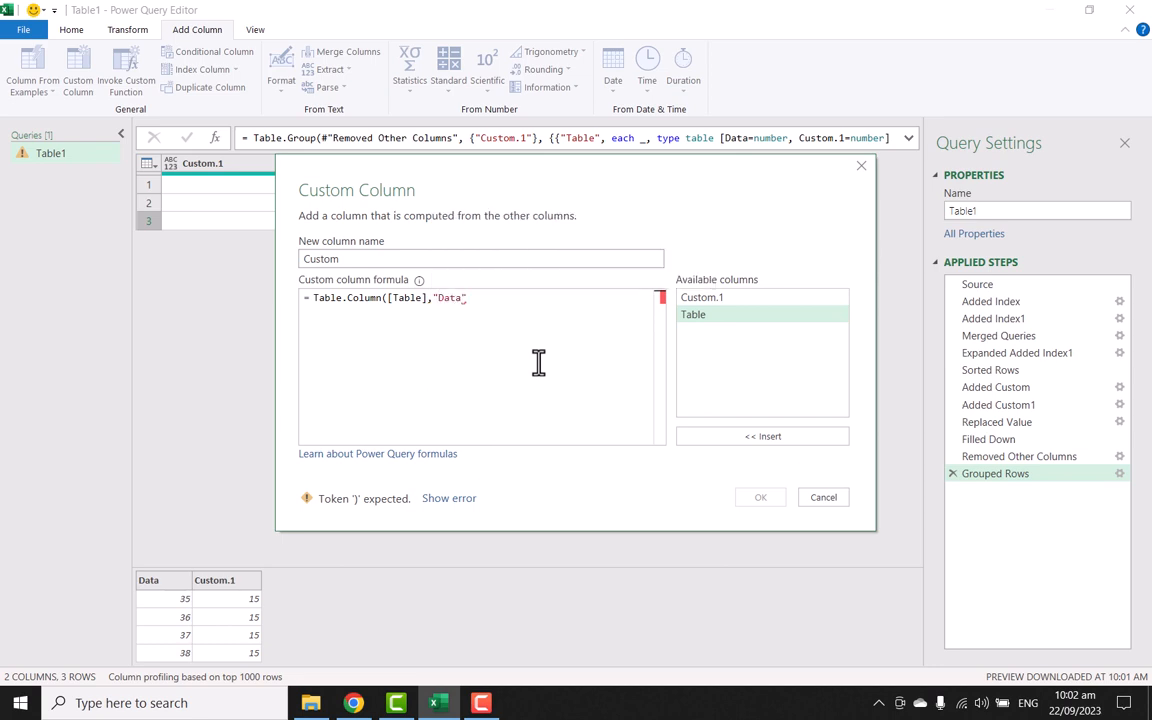
pyautogui.write('")')
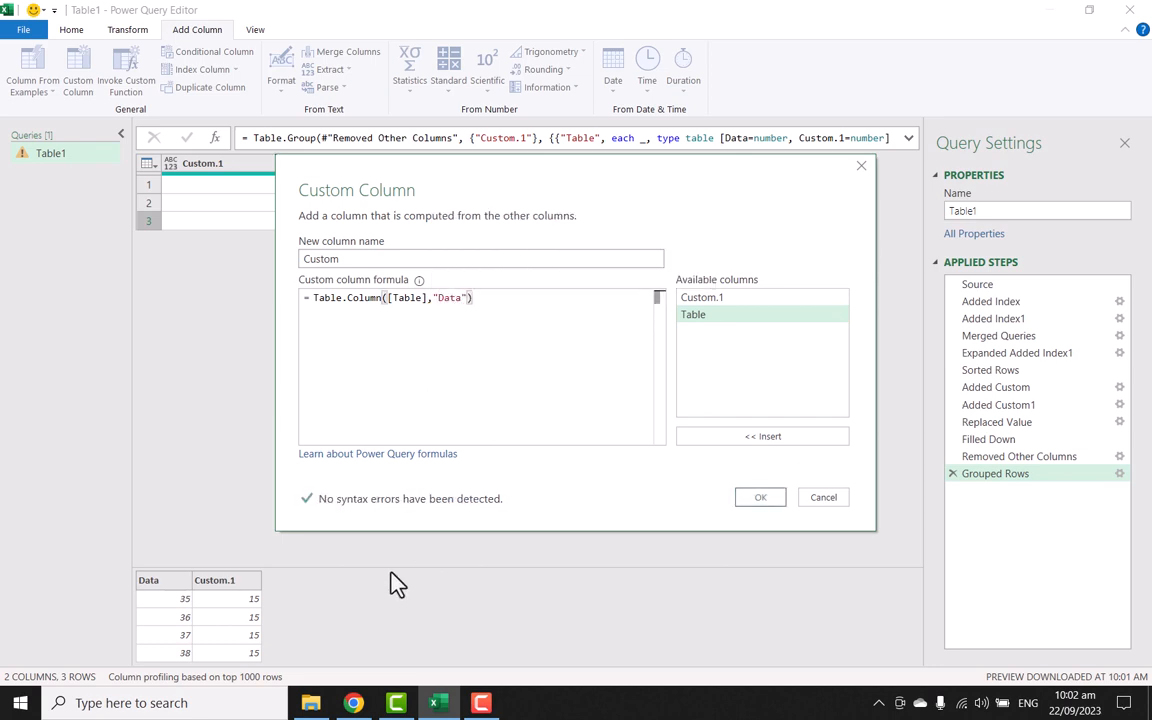
pyautogui.click(760, 498)
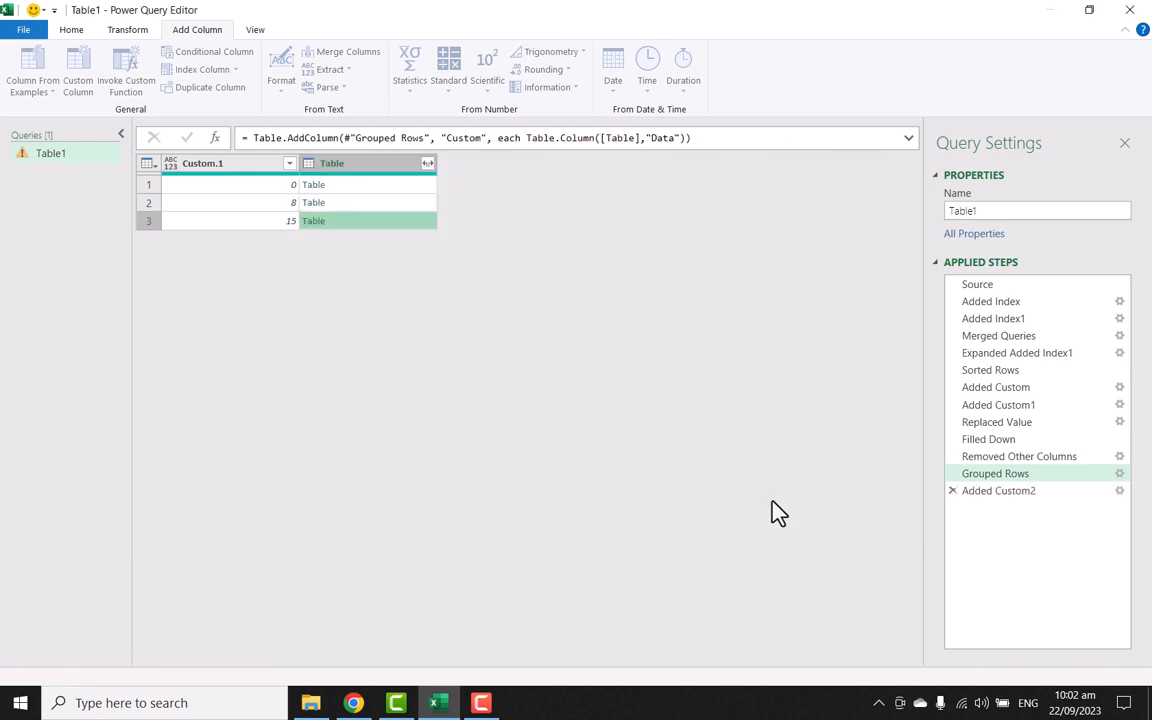
pyautogui.click(530, 185)
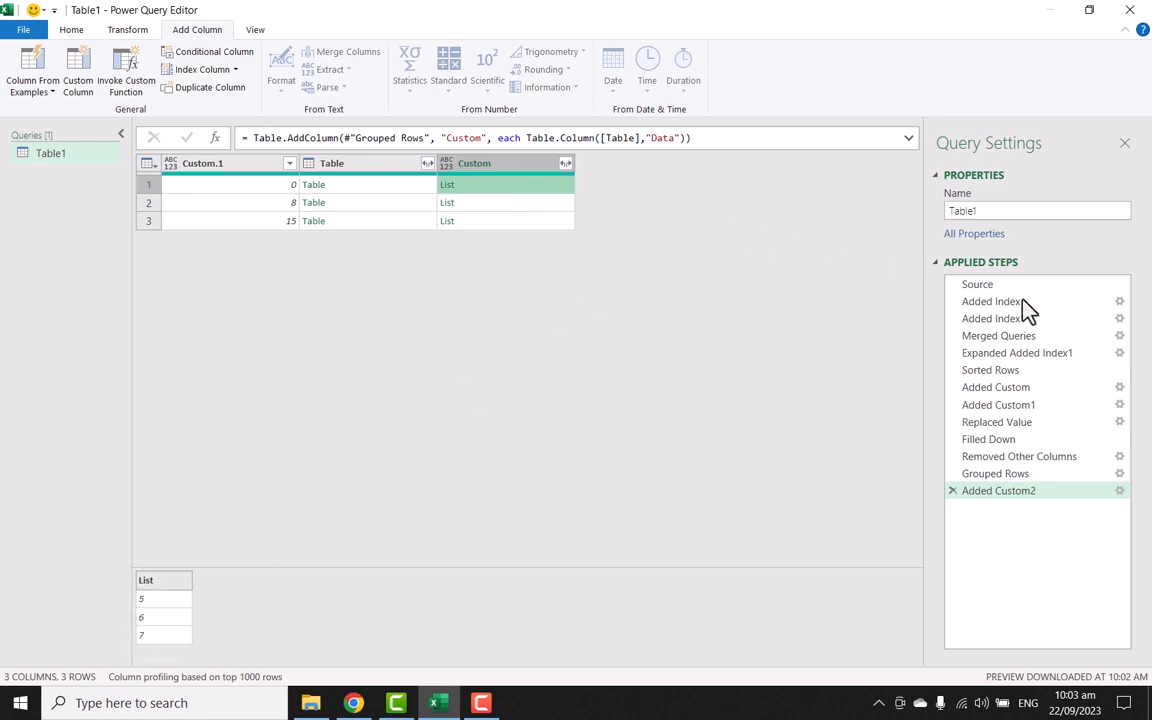
# Edit the Custom column's formula to wrap Table.Column([Table],"Data") in List.Min.
pyautogui.click(1119, 491)
pyautogui.click(314, 299)
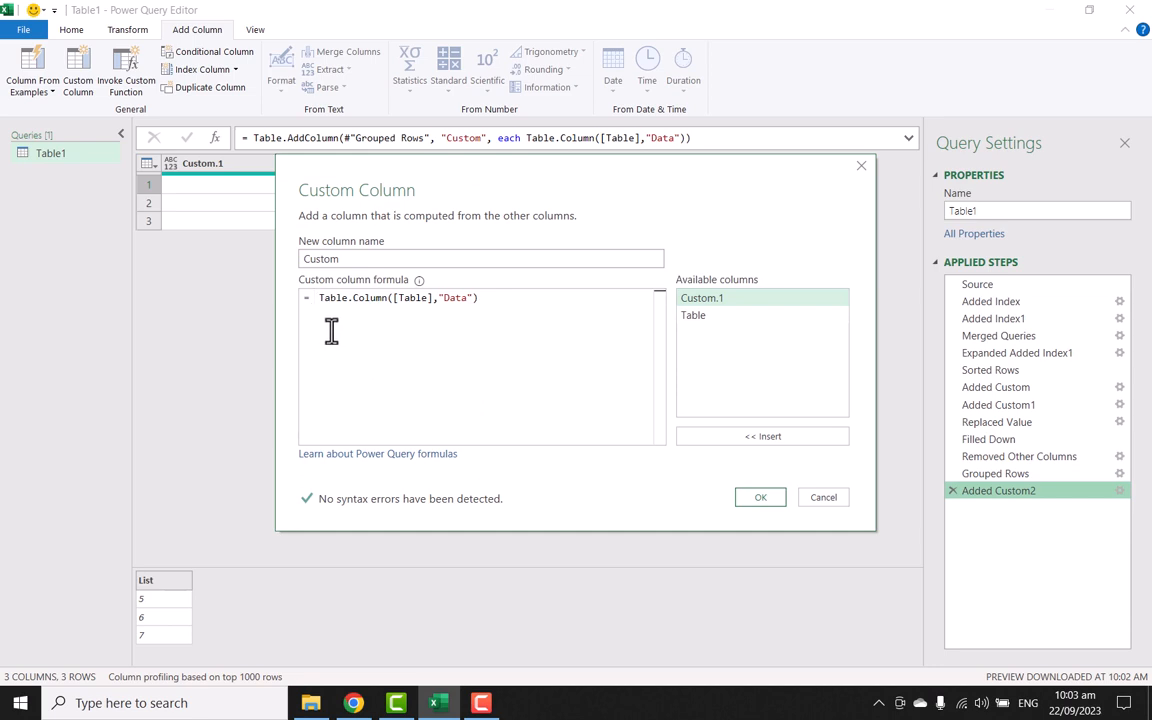
pyautogui.write('Listm')
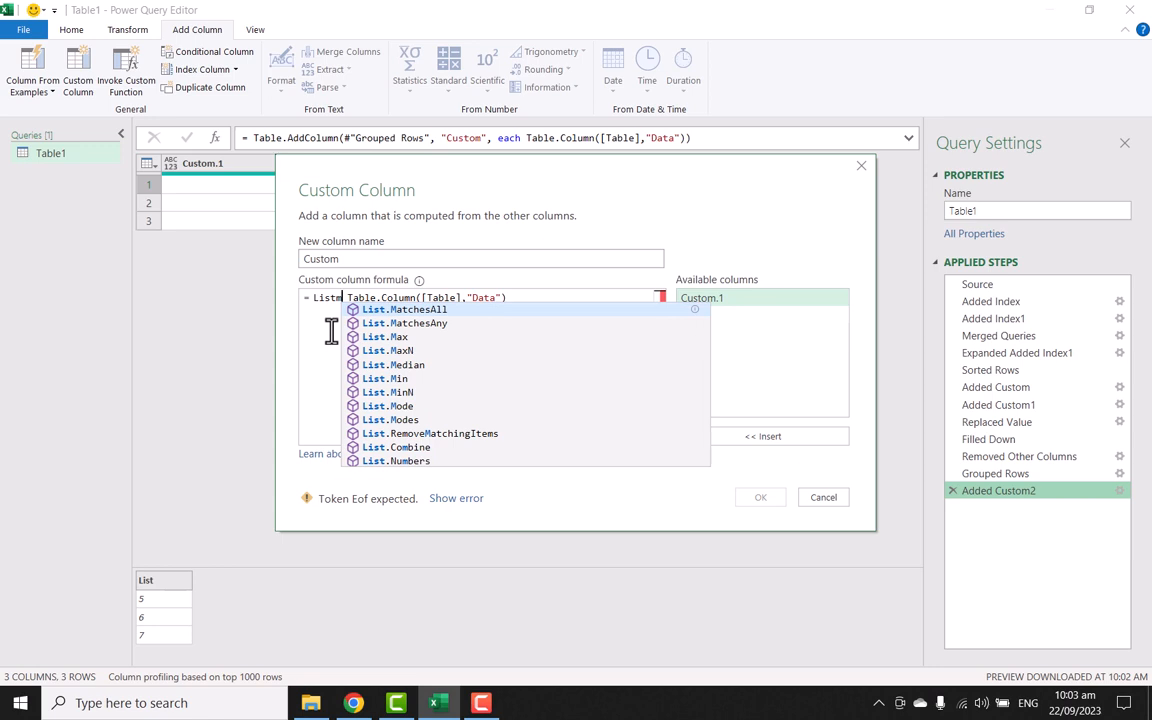
pyautogui.write('in')
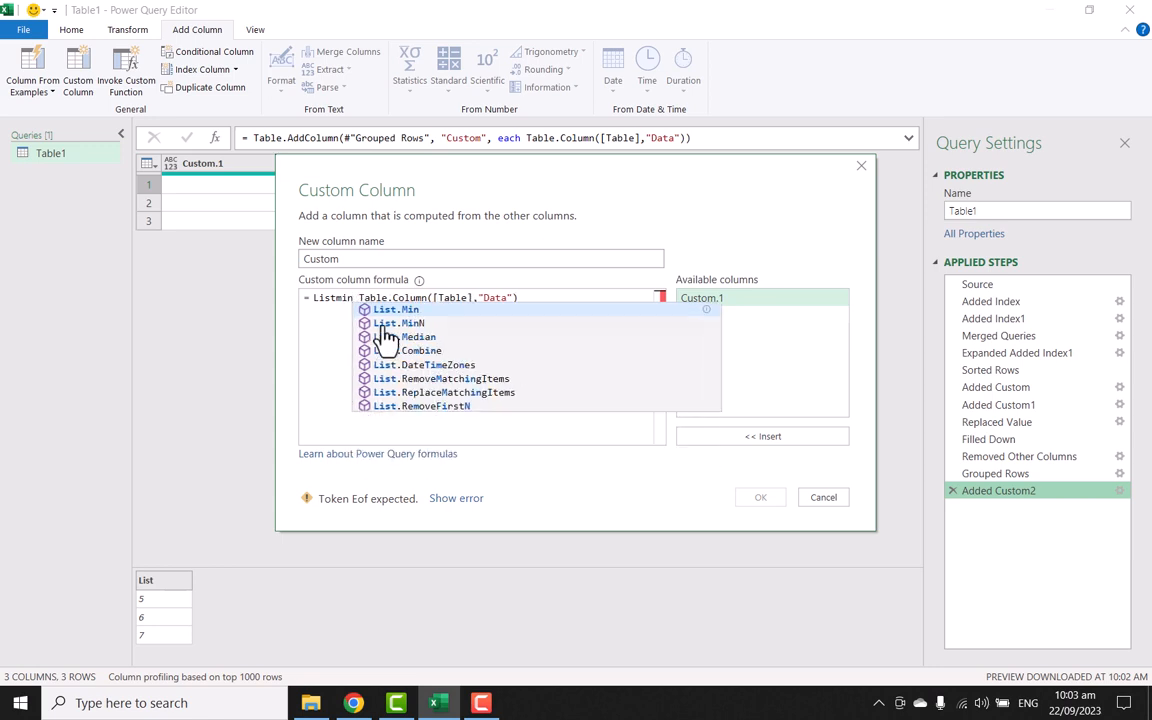
pyautogui.click(410, 310)
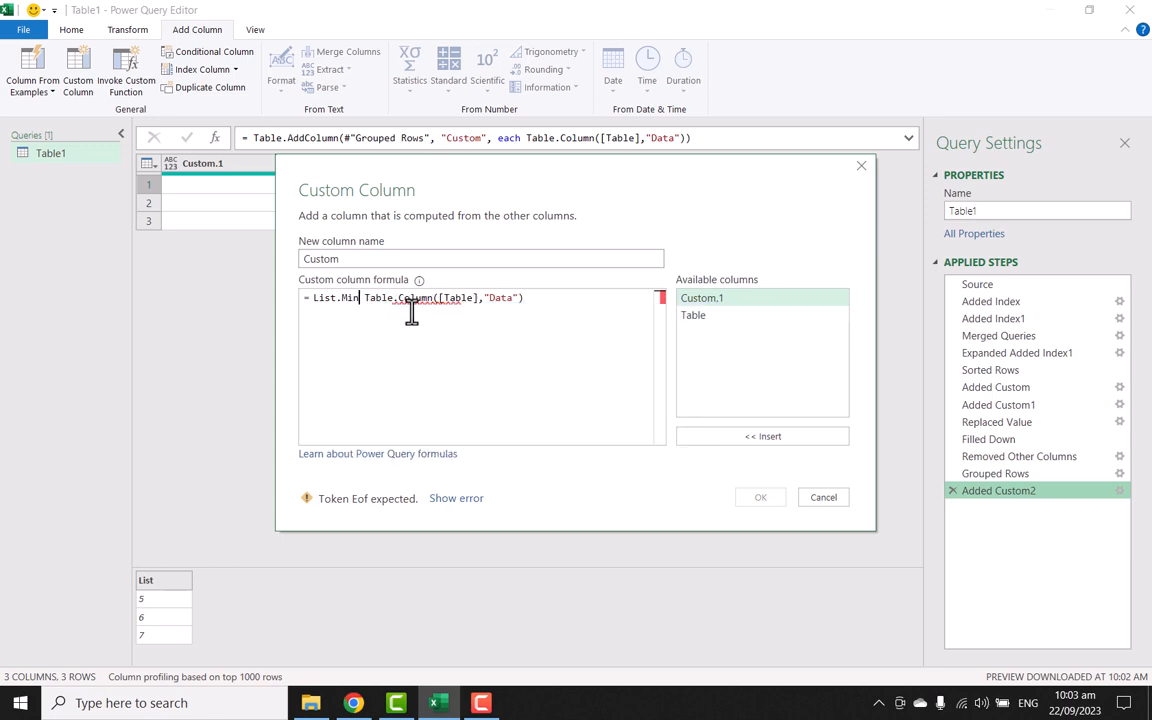
pyautogui.write('(')
pyautogui.press('Right')
pyautogui.press('Right')
pyautogui.press('Right')
pyautogui.press('Right')
pyautogui.press('Right')
pyautogui.press('Right')
pyautogui.press('Right')
pyautogui.press('Right')
pyautogui.press('Right')
pyautogui.press('Right')
pyautogui.press('Right')
pyautogui.press('Right')
pyautogui.press('Right')
pyautogui.press('Right')
pyautogui.press('Right')
pyautogui.press('Right')
pyautogui.press('Right')
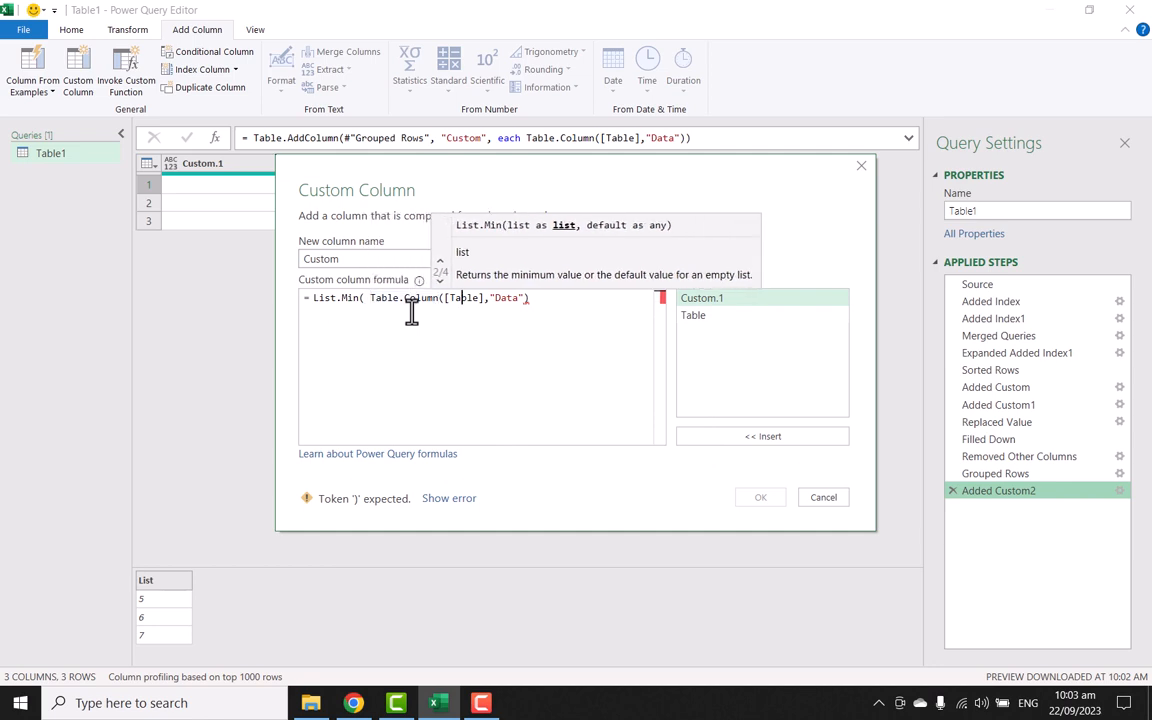
pyautogui.press('Right')
pyautogui.press('Right')
pyautogui.press('Right')
pyautogui.press('Right')
pyautogui.press('Right')
pyautogui.press('Right')
pyautogui.press('Right')
pyautogui.press('Right')
pyautogui.press('Right')
pyautogui.press('Right')
pyautogui.press('Right')
pyautogui.press('Right')
pyautogui.write(')')
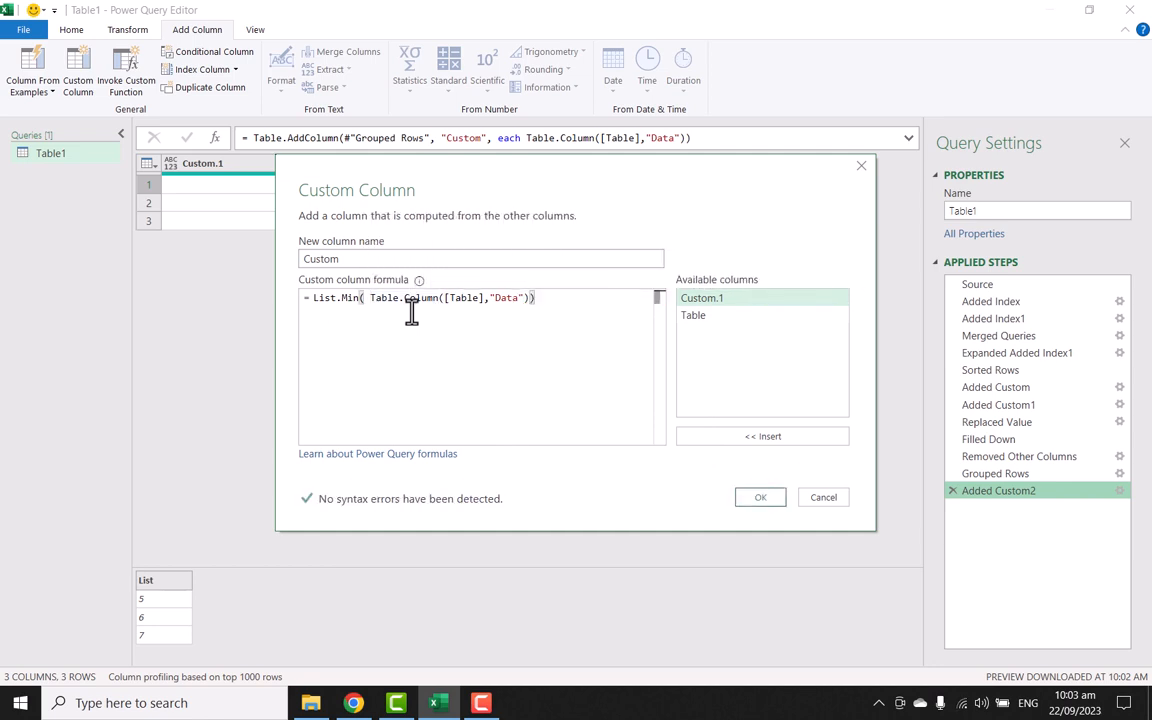
# Append &"-"&List.Max(Table.Column([Table],"Data")) to the List.Min formula and apply it to the Custom column.
pyautogui.write('&')
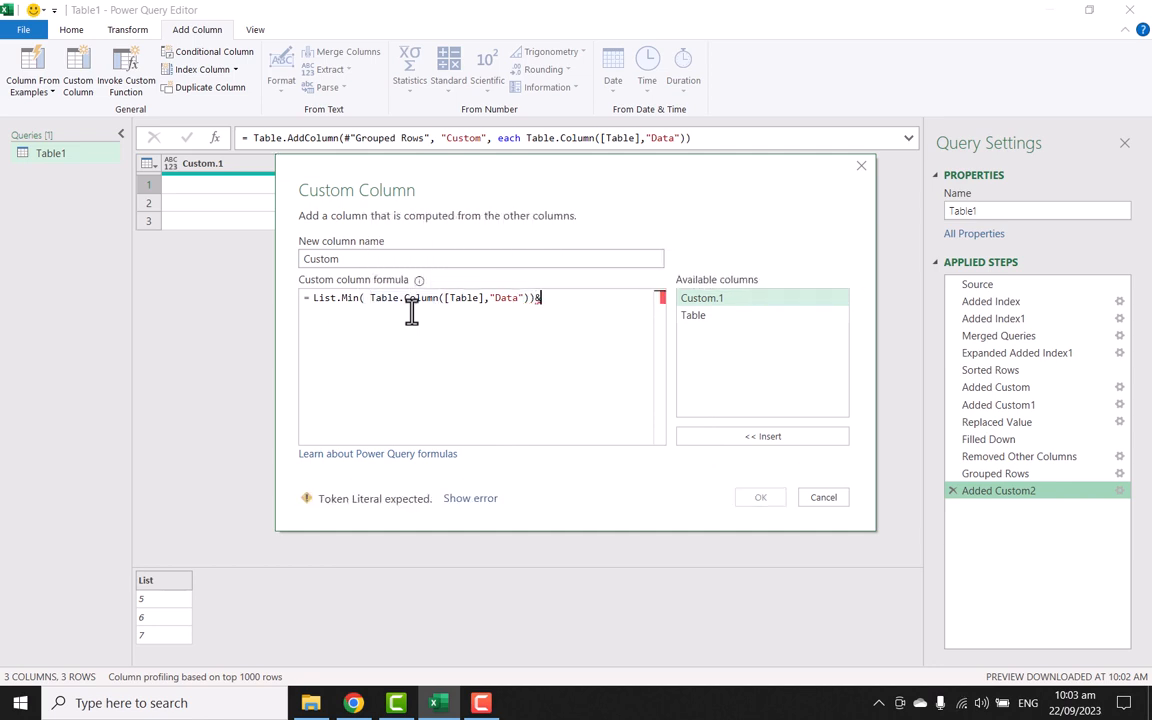
pyautogui.write('""')
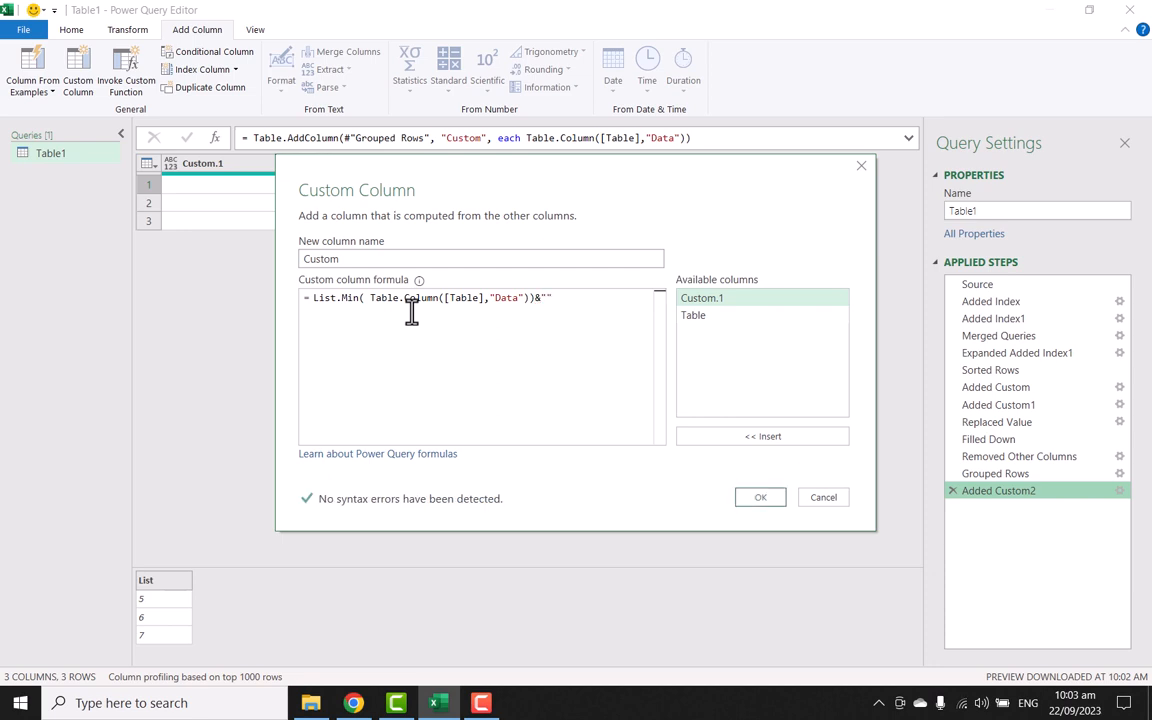
pyautogui.write('-"&')
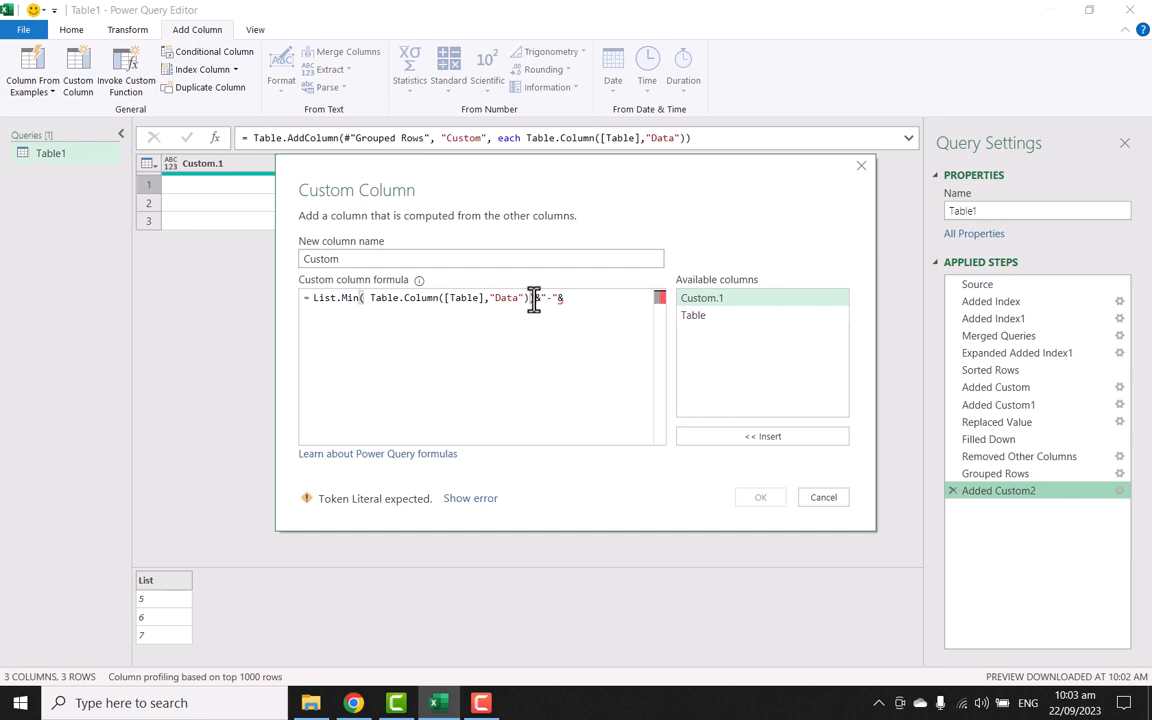
pyautogui.moveTo(533, 297); pyautogui.dragTo(298, 329)
pyautogui.hotkey('ctrl', 'c')
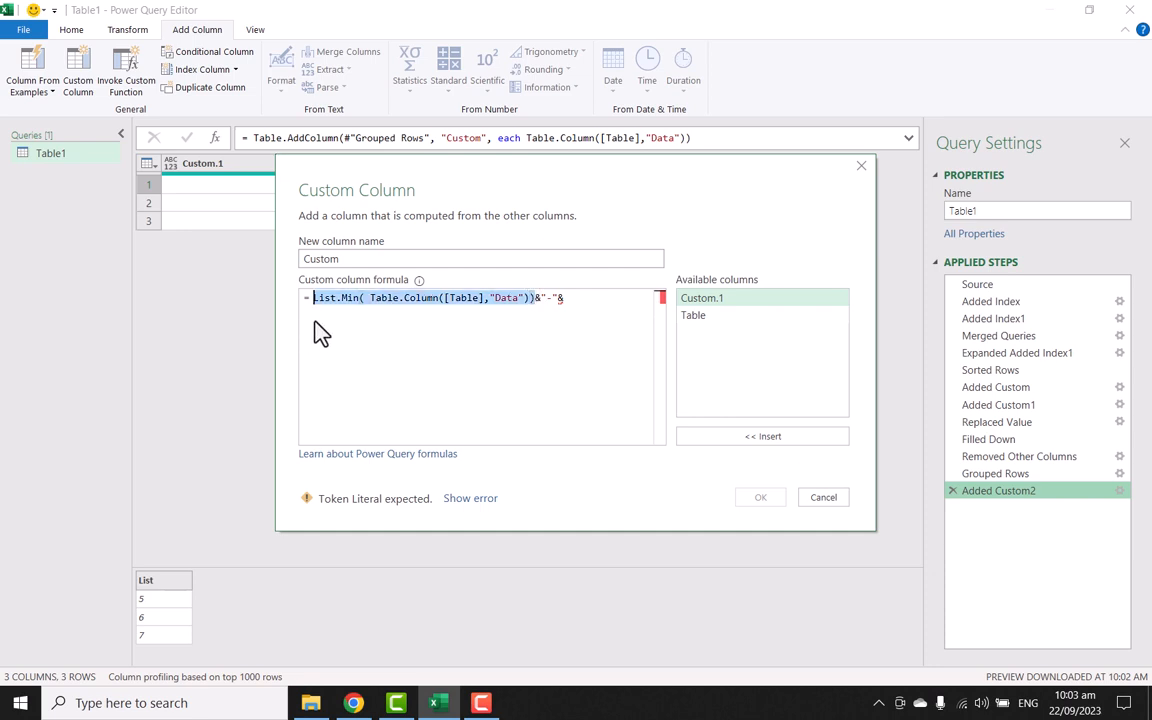
pyautogui.click(591, 305)
pyautogui.hotkey('ctrl', 'v')
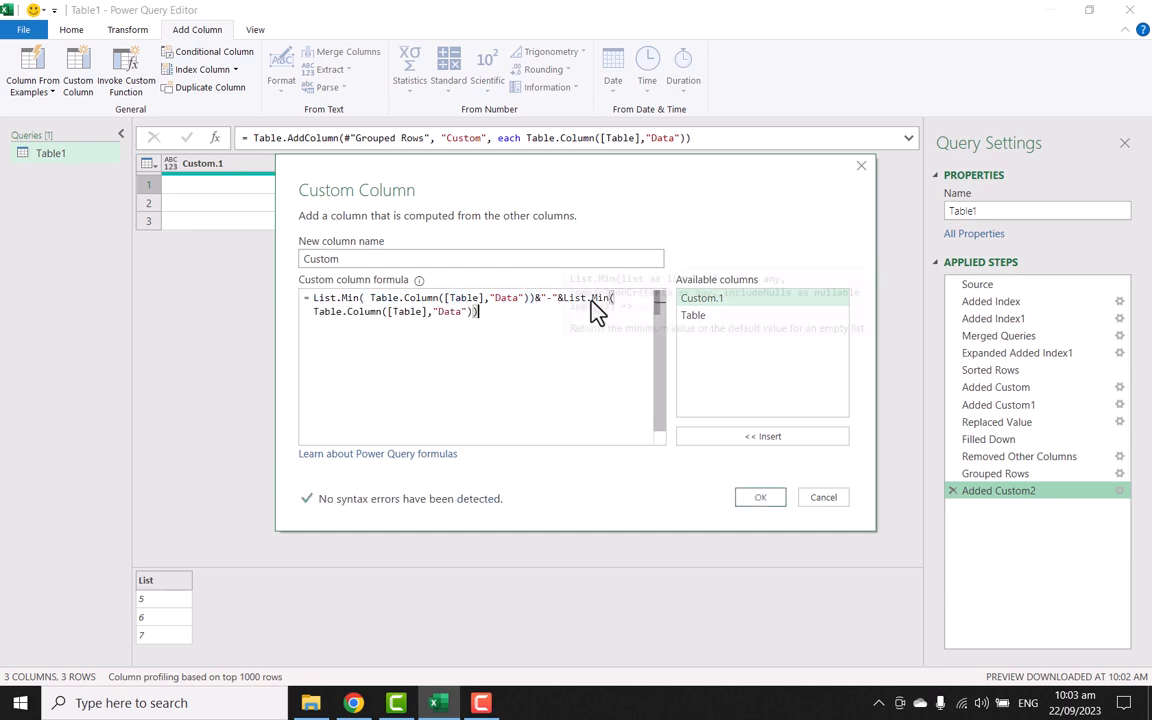
pyautogui.doubleClick(600, 298)
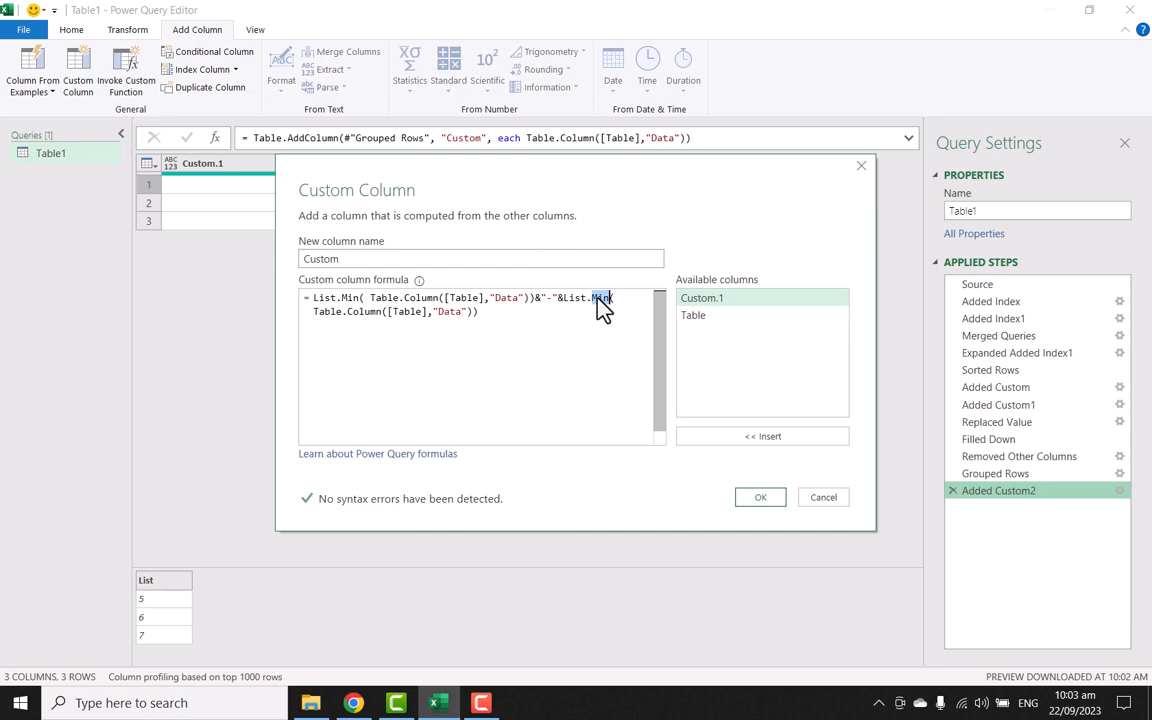
pyautogui.write('Max')
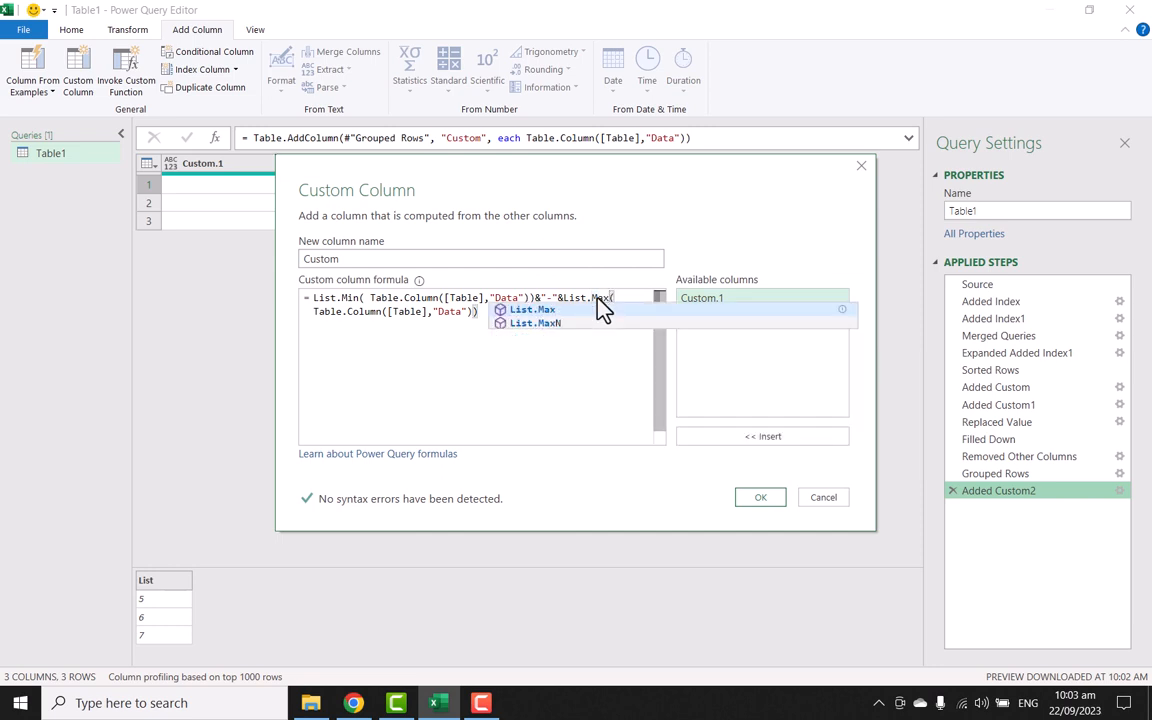
pyautogui.click(597, 359)
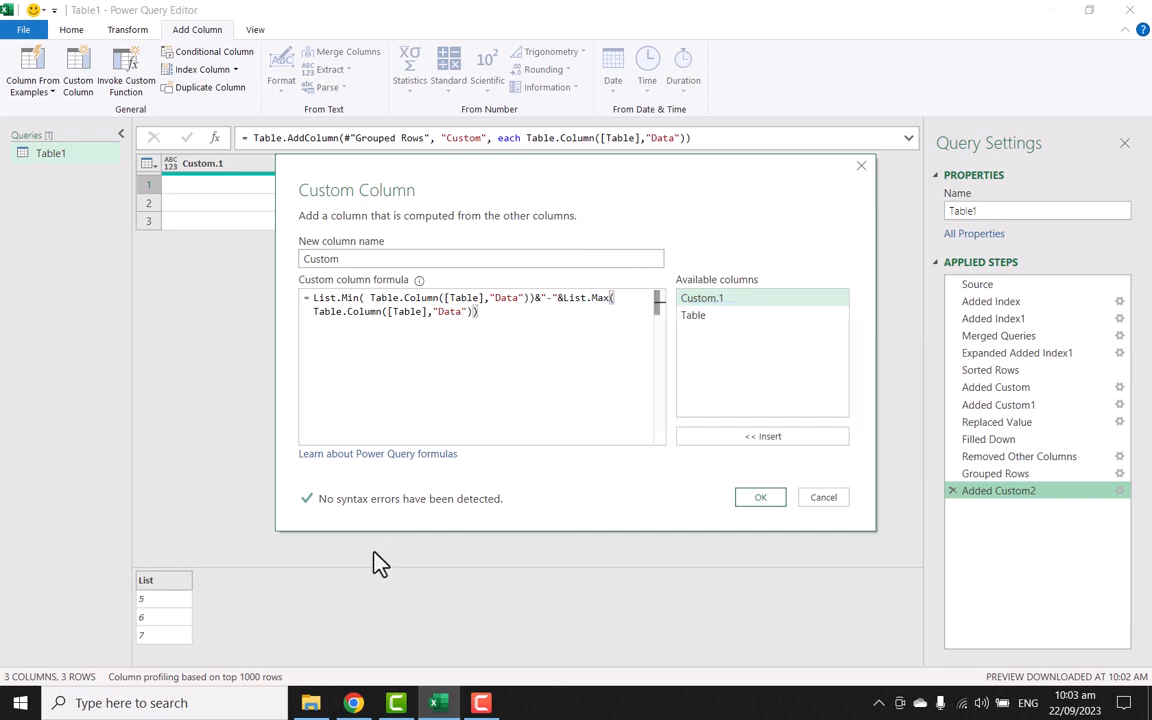
pyautogui.click(762, 499)
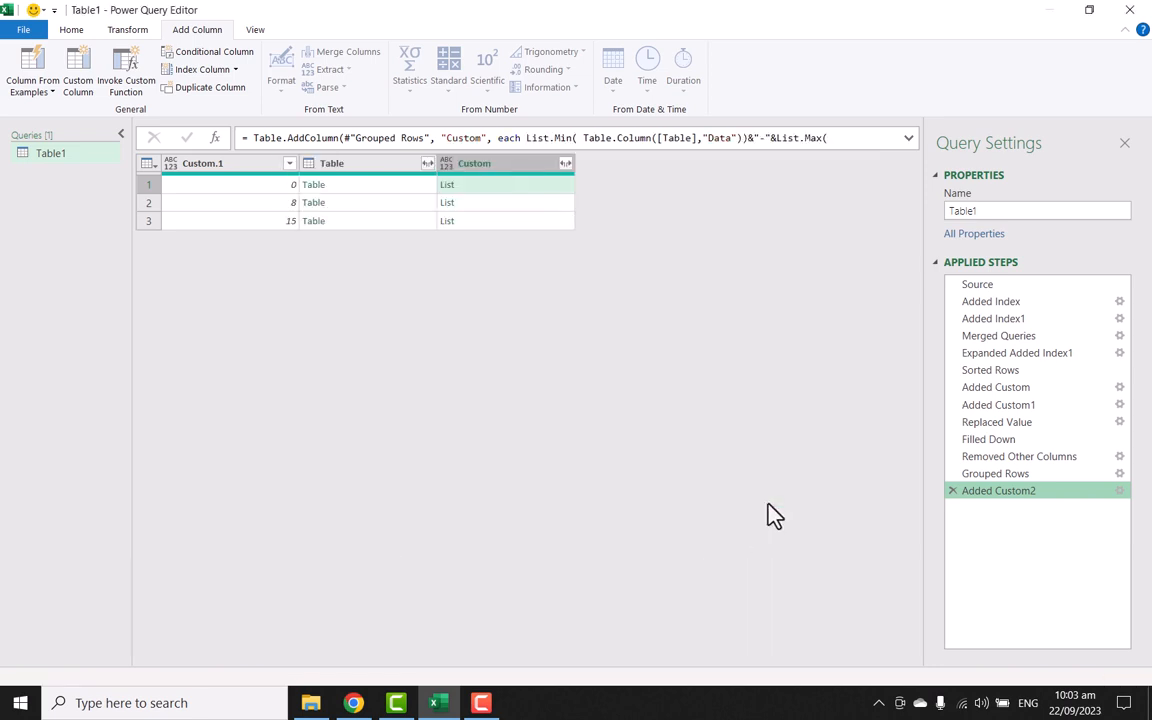
# Check the error in the Custom column's first row and wrap the formula's List.Min(Table.Column([Table],"Data")) part in Text.From.
pyautogui.click(530, 192)
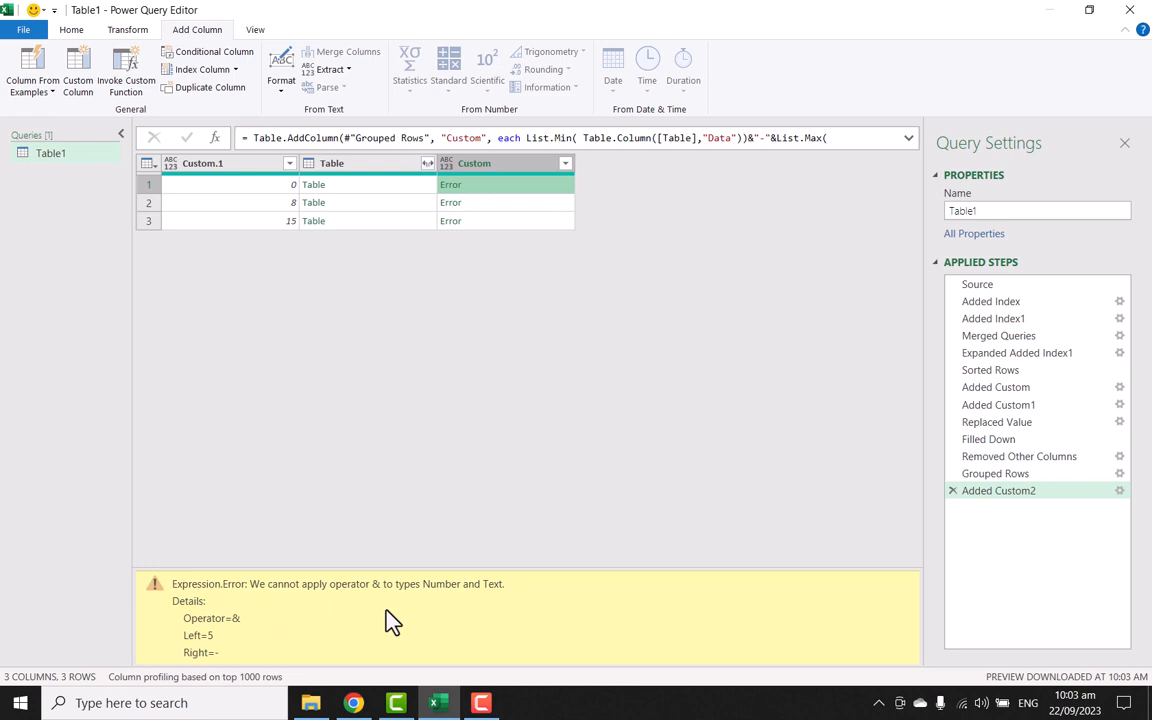
pyautogui.click(1119, 494)
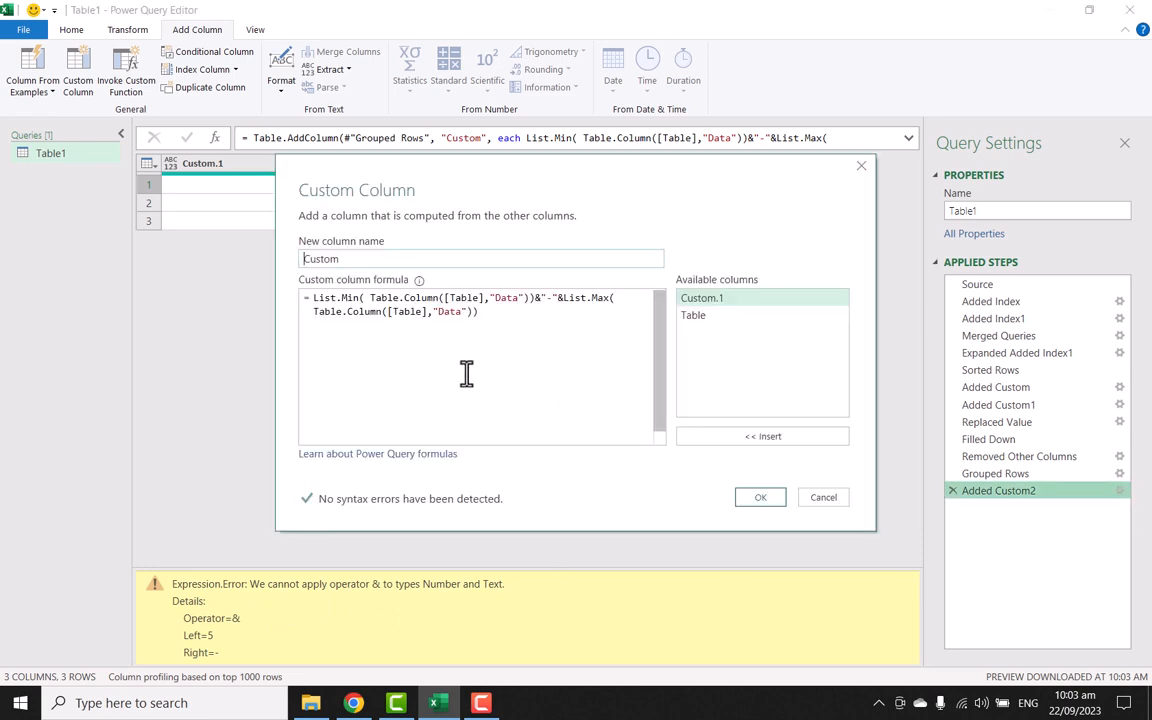
pyautogui.click(316, 298)
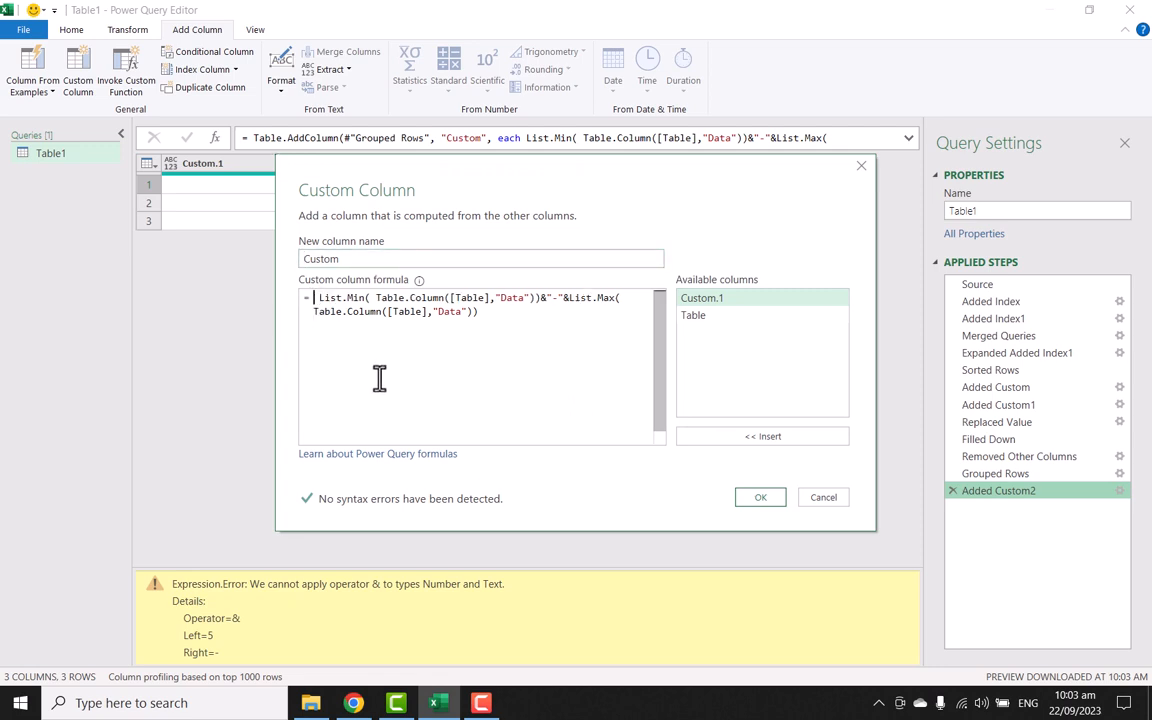
pyautogui.write('textfr')
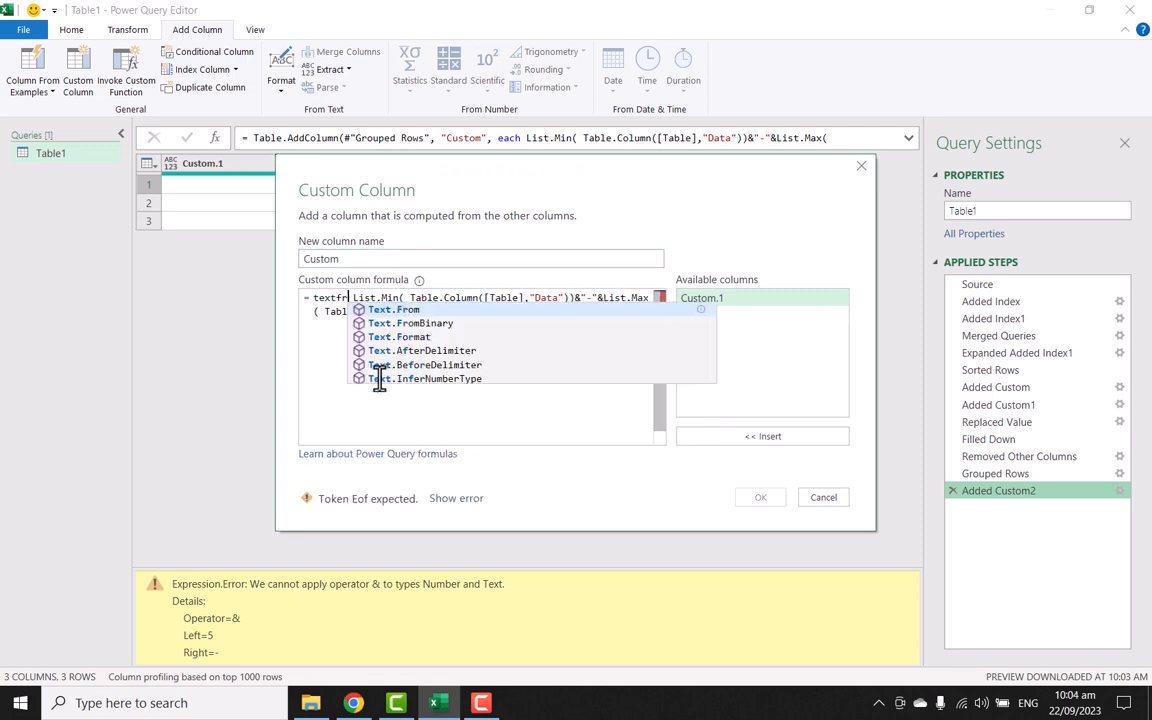
pyautogui.press('Tab')
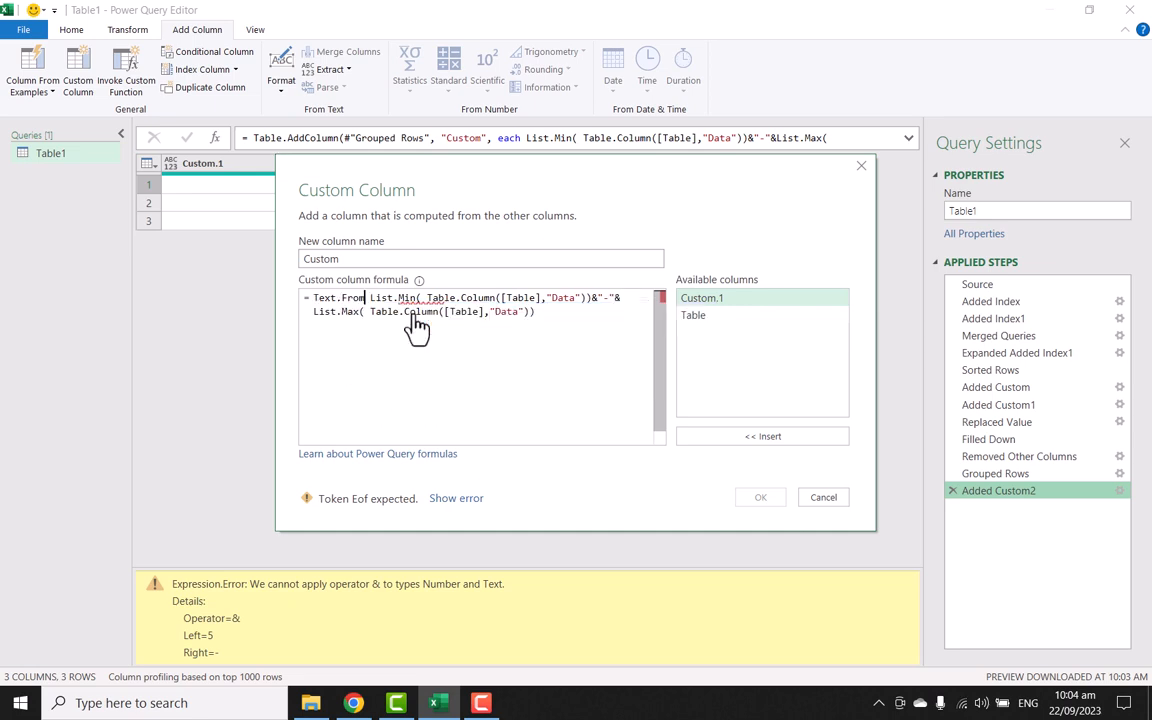
pyautogui.write('(')
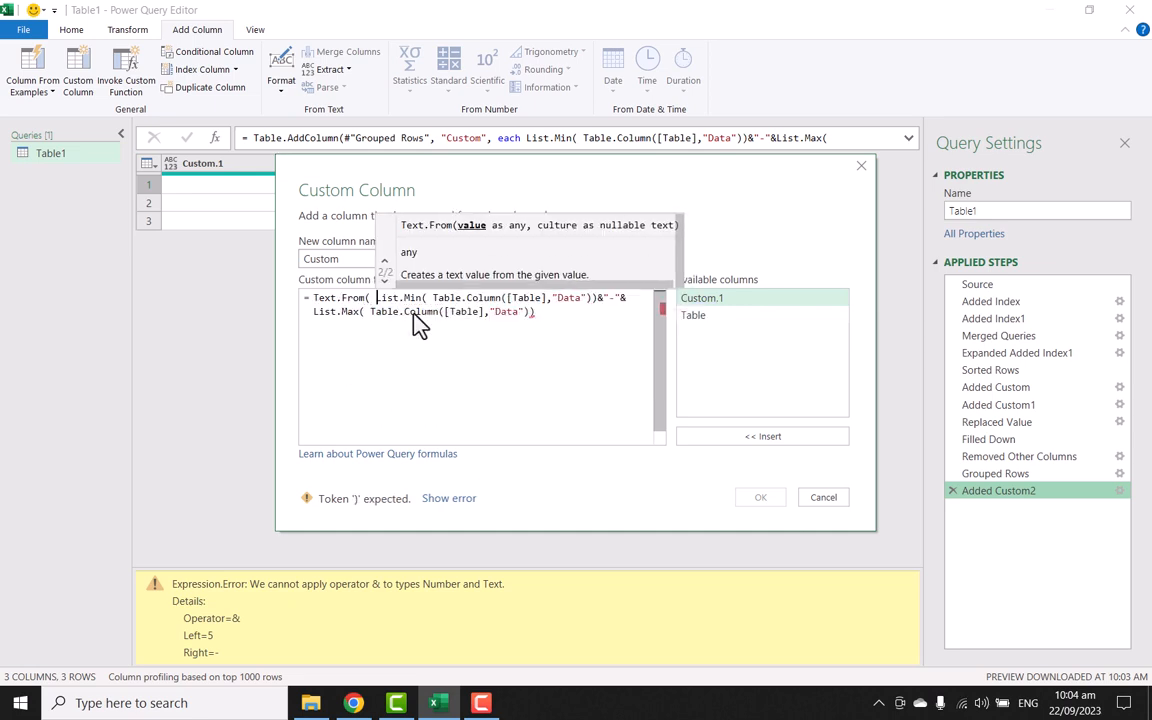
pyautogui.press('Right')
pyautogui.press('Right')
pyautogui.press('Right')
pyautogui.press('Right')
pyautogui.press('Right')
pyautogui.press('Right')
pyautogui.press('Right')
pyautogui.press('Right')
pyautogui.press('Right')
pyautogui.press('Right')
pyautogui.press('Right')
pyautogui.press('Right')
pyautogui.press('Right')
pyautogui.press('Right')
pyautogui.press('Right')
pyautogui.press('Right')
pyautogui.press('Right')
pyautogui.press('Right')
pyautogui.press('Right')
pyautogui.press('Right')
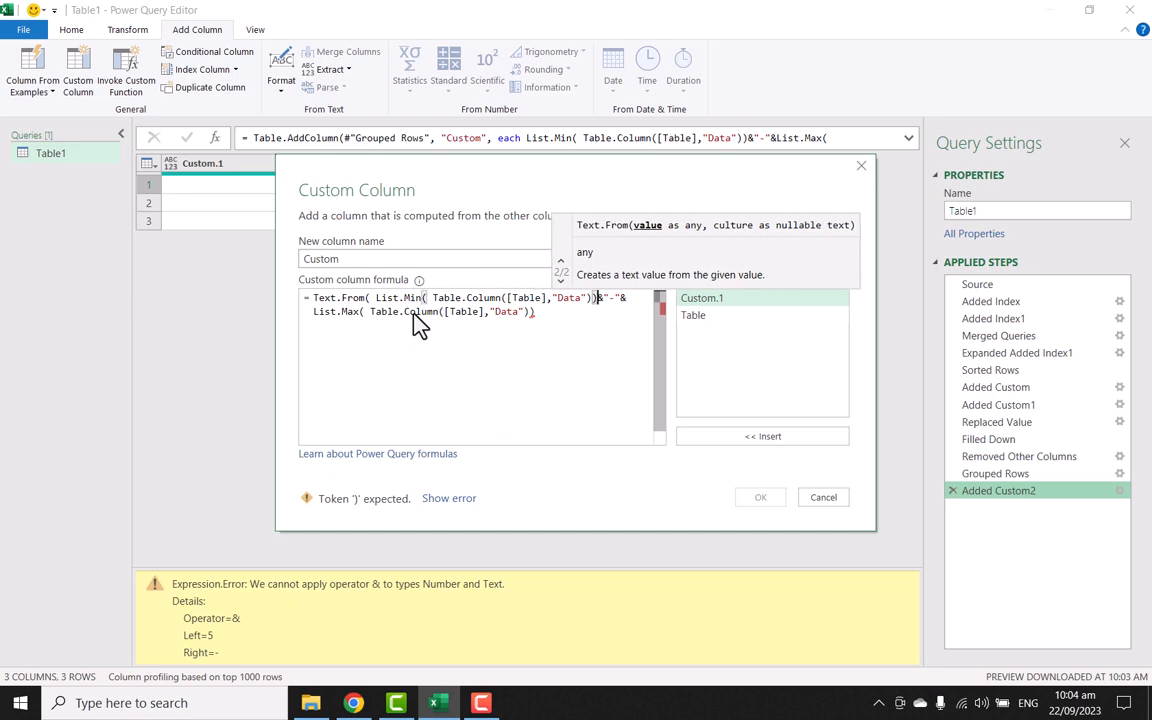
pyautogui.write(')')
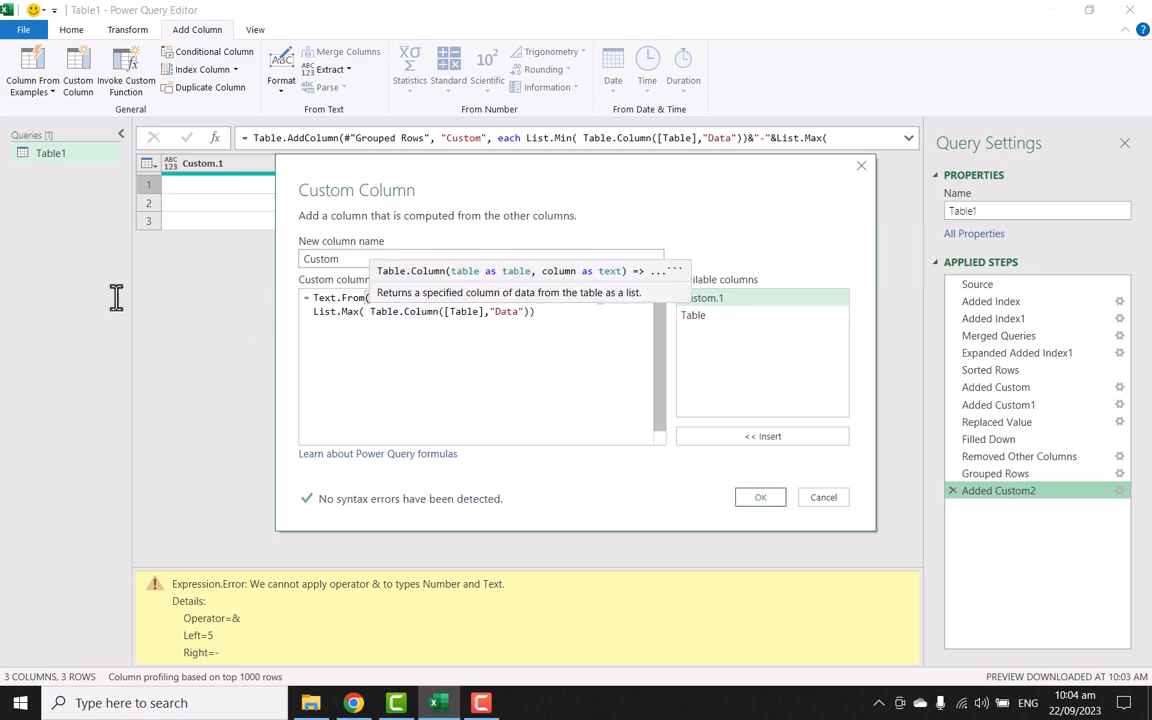
# Wrap the formula's List.Max(Table.Column([Table],"Data")) part in Text.From and apply the edited Custom column.
pyautogui.click(314, 312)
pyautogui.write('Textfro')
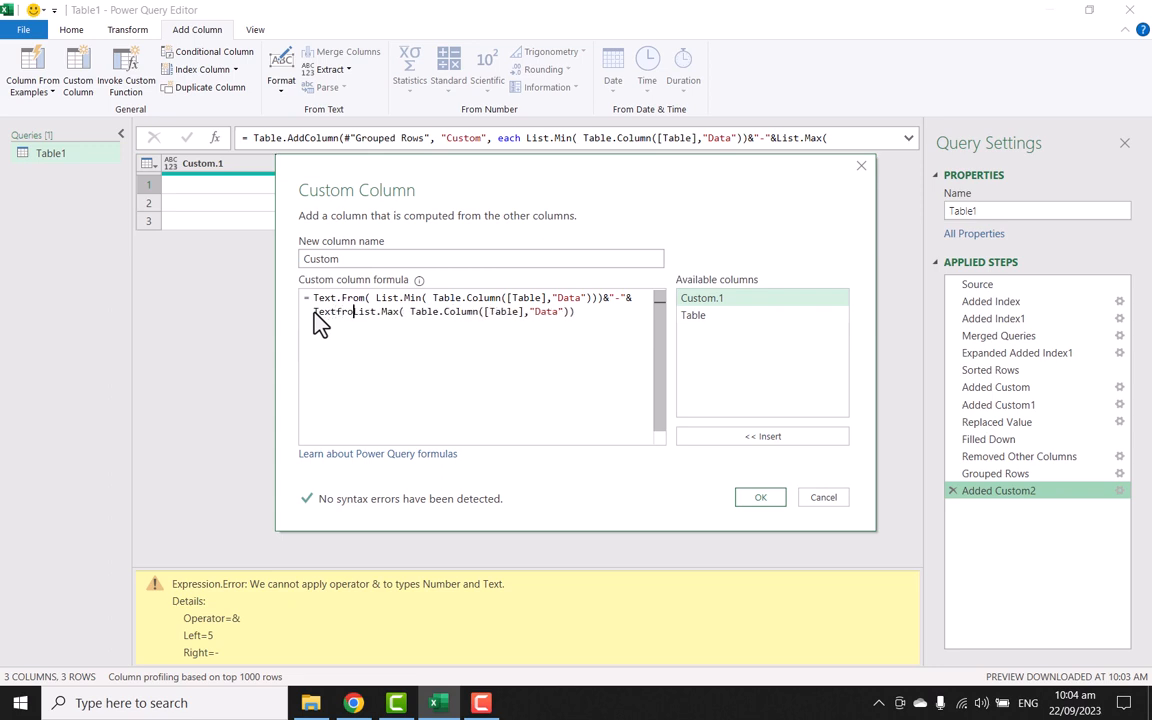
pyautogui.write('m')
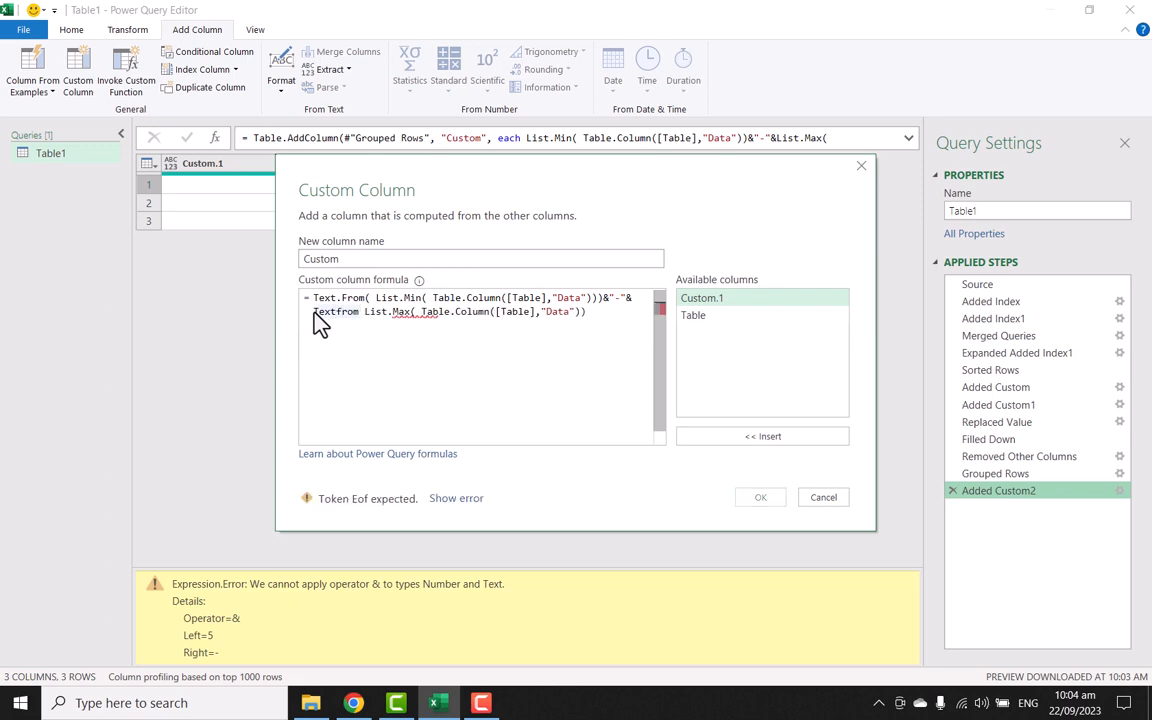
pyautogui.press('BackSpace')
pyautogui.press('BackSpace')
pyautogui.press('BackSpace')
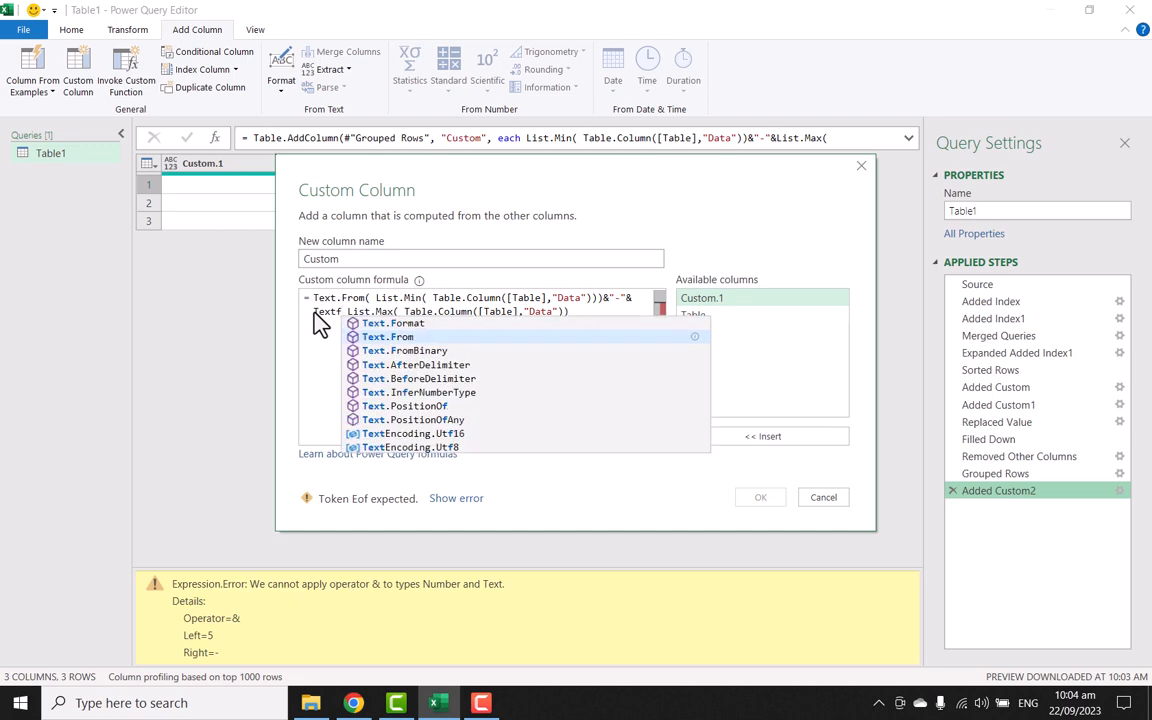
pyautogui.click(397, 337)
pyautogui.write('(')
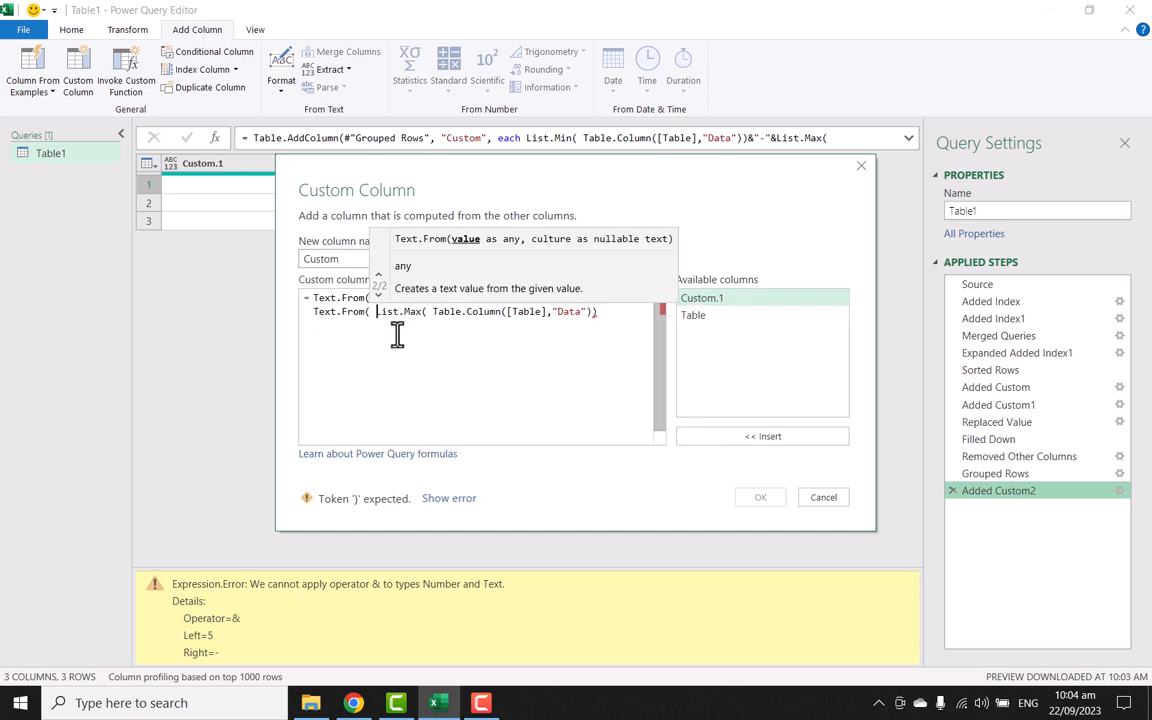
pyautogui.press('Right')
pyautogui.press('Right')
pyautogui.press('Right')
pyautogui.press('Right')
pyautogui.press('Right')
pyautogui.press('Right')
pyautogui.press('Right')
pyautogui.press('Right')
pyautogui.press('Right')
pyautogui.press('Right')
pyautogui.press('Right')
pyautogui.press('Right')
pyautogui.press('Right')
pyautogui.press('Right')
pyautogui.press('Right')
pyautogui.press('Right')
pyautogui.press('Right')
pyautogui.press('Right')
pyautogui.press('Right')
pyautogui.press('Right')
pyautogui.press('Right')
pyautogui.press('Right')
pyautogui.press('Right')
pyautogui.press('Right')
pyautogui.press('Right')
pyautogui.press('Right')
pyautogui.press('Right')
pyautogui.press('Right')
pyautogui.press('Right')
pyautogui.press('Right')
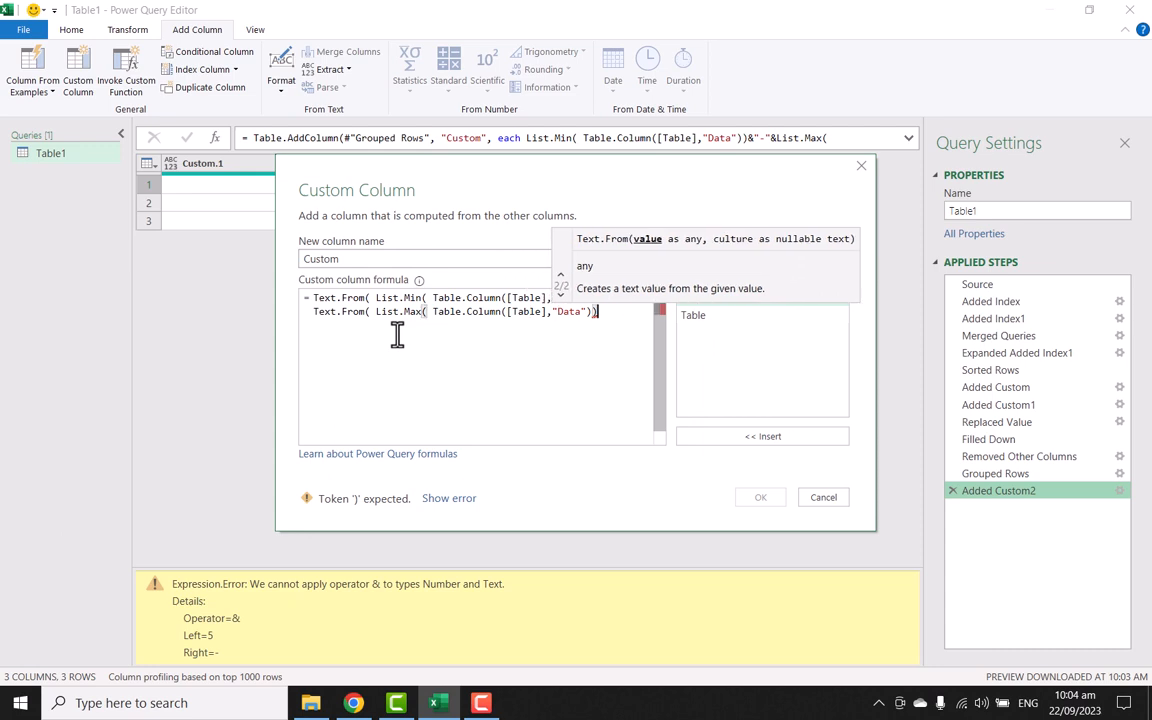
pyautogui.write(')')
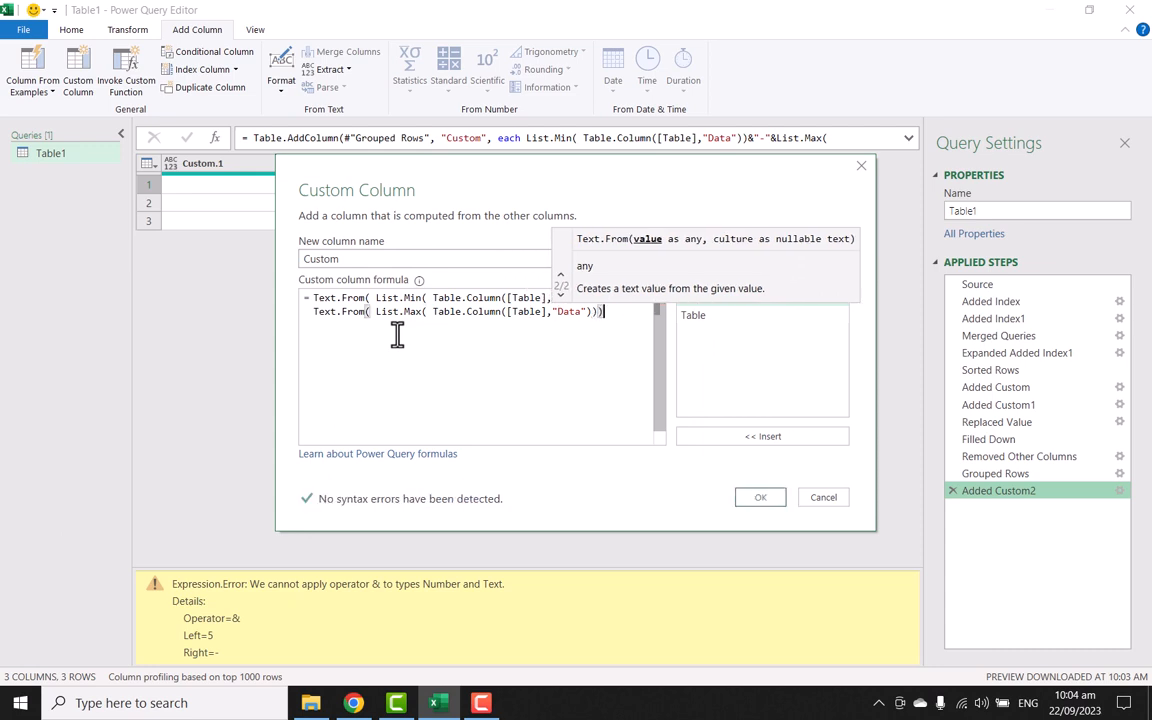
pyautogui.click(758, 500)
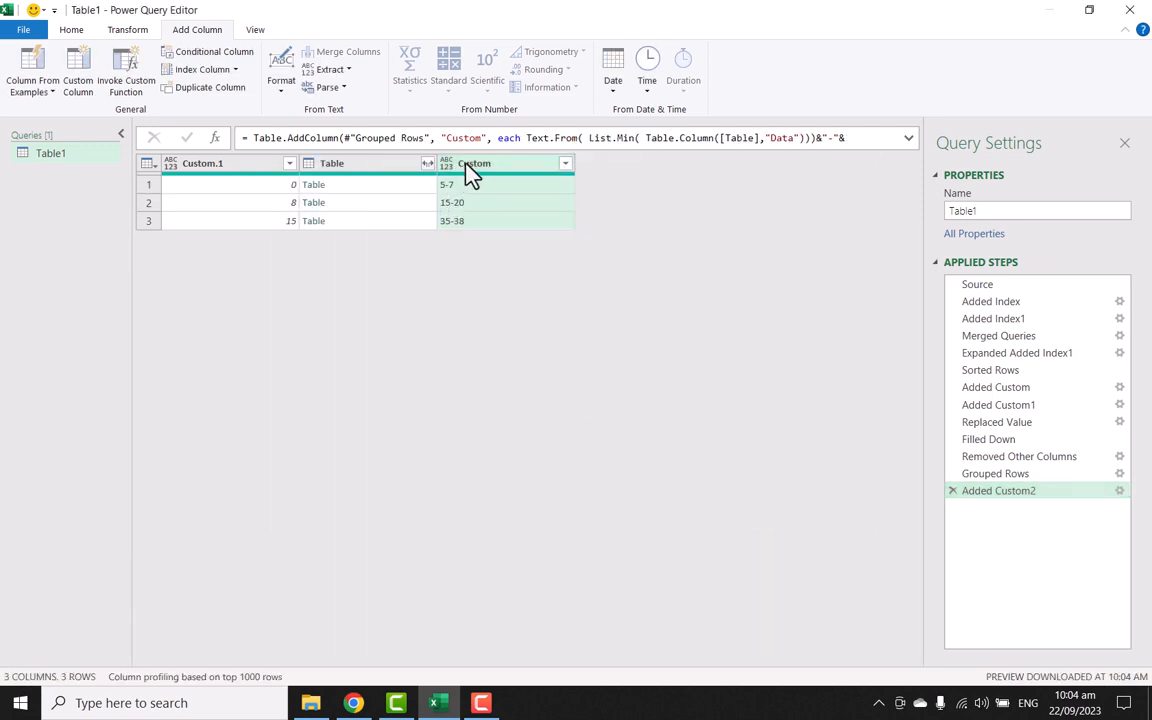
# Remove all columns except Custom and rename it to Final Results.
pyautogui.rightClick(467, 165)
pyautogui.click(489, 211)
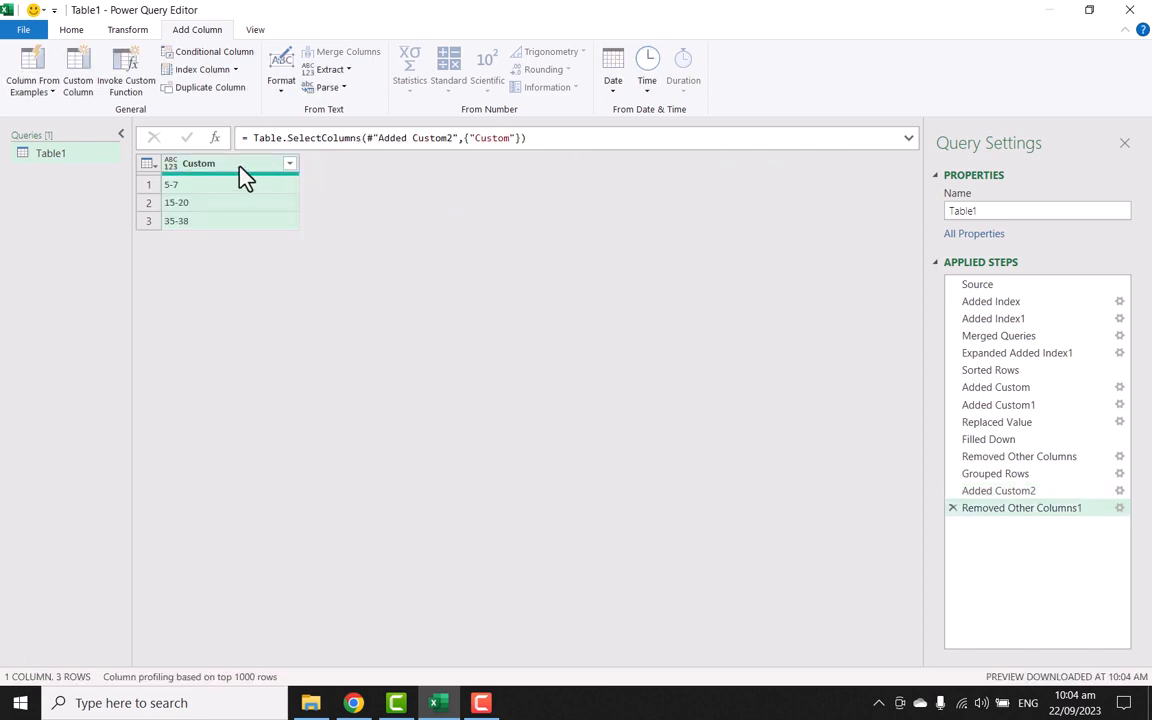
pyautogui.doubleClick(241, 167)
pyautogui.write('F')
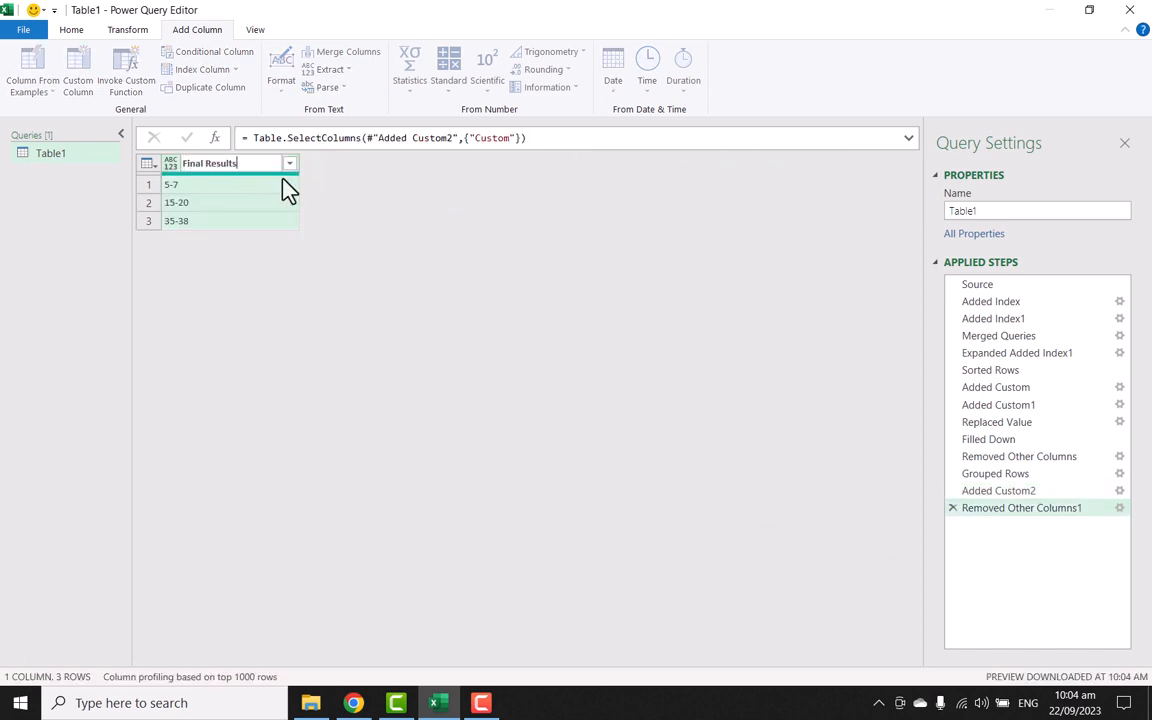
pyautogui.write('inal Results')
pyautogui.press('Return')
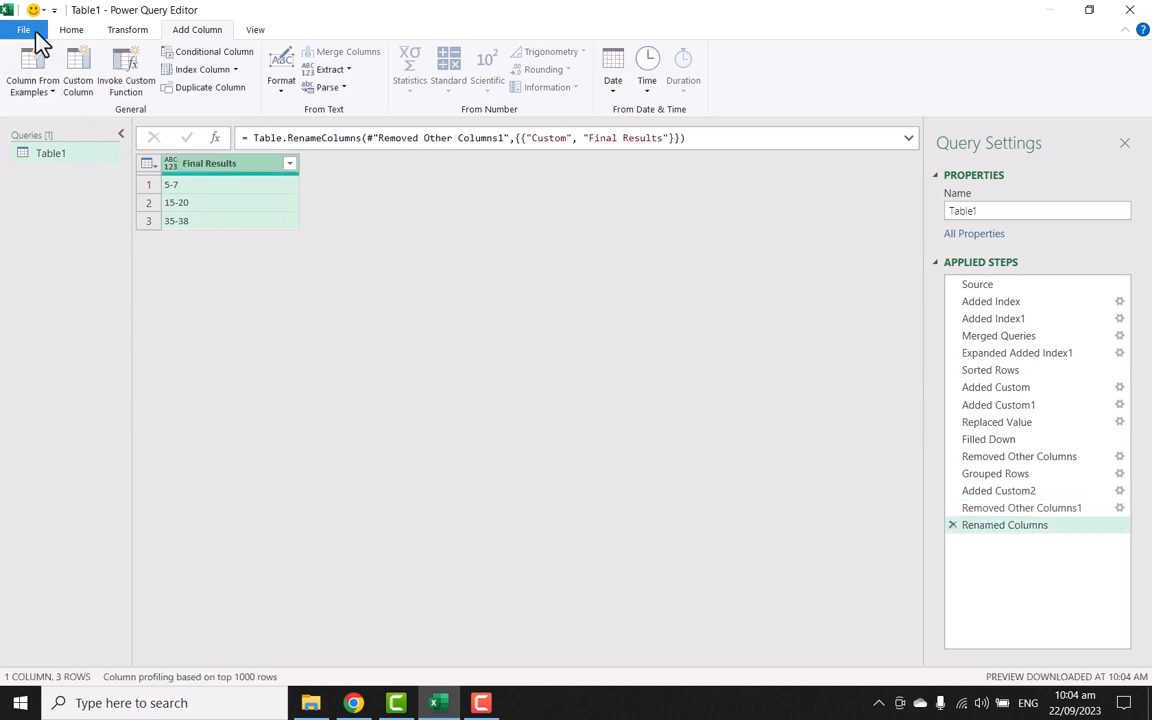
# Close the query and load it as a table into the existing worksheet at cell E1.
pyautogui.click(25, 29)
pyautogui.click(44, 103)
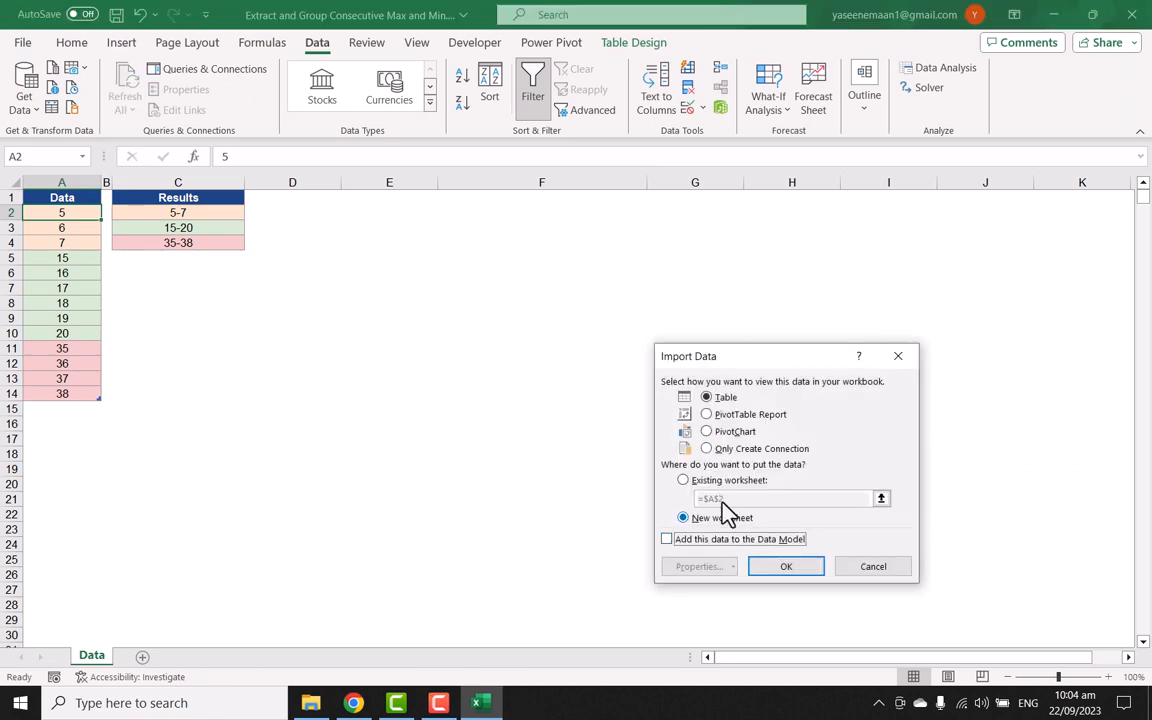
pyautogui.click(720, 482)
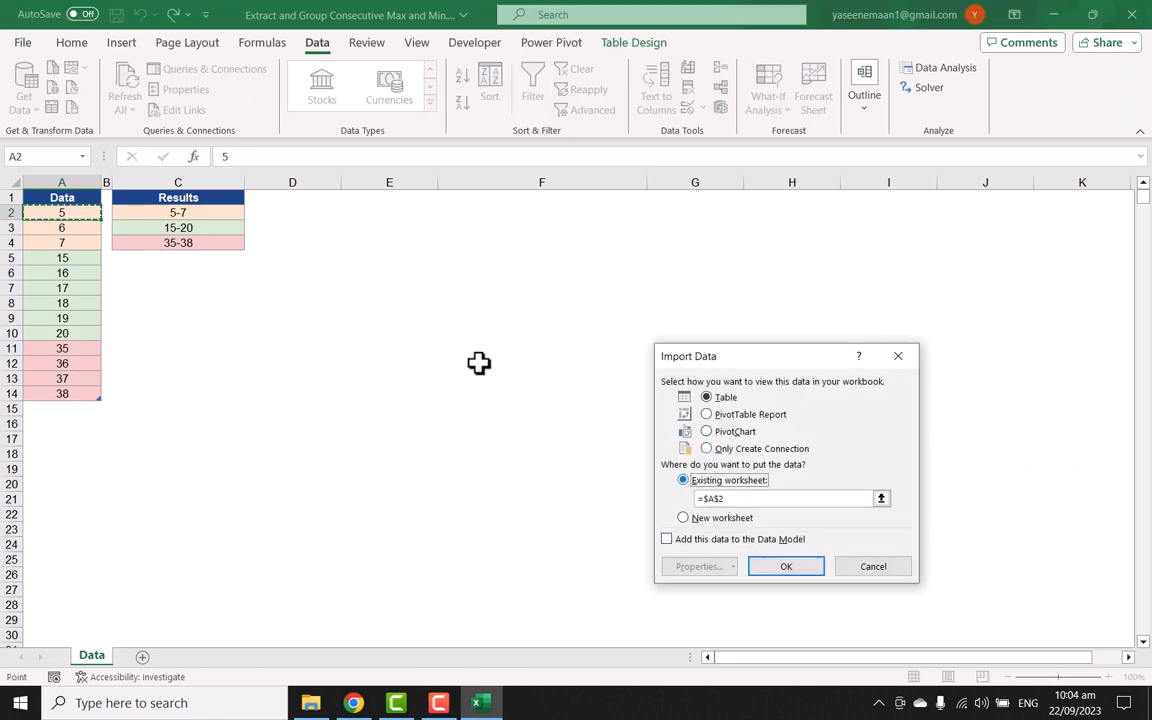
pyautogui.click(373, 195)
pyautogui.click(808, 568)
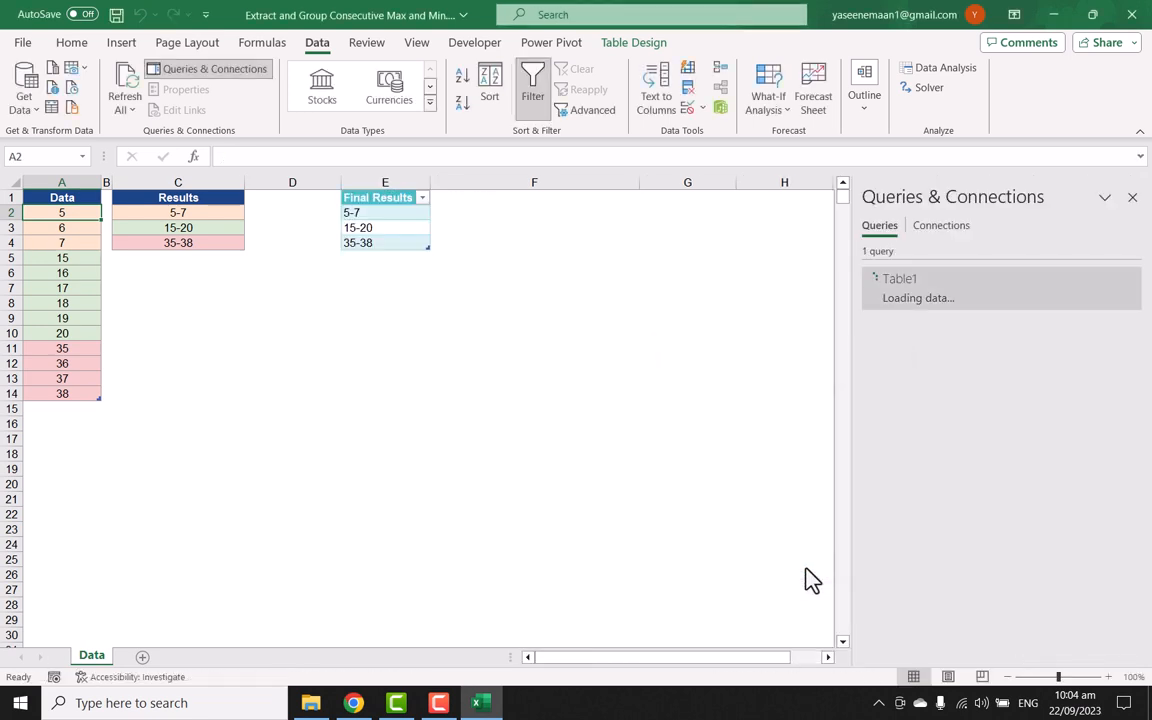
# Add 55, 56 and 57 to the Data column in cells A15 to A17 and refresh all queries.
pyautogui.click(77, 409)
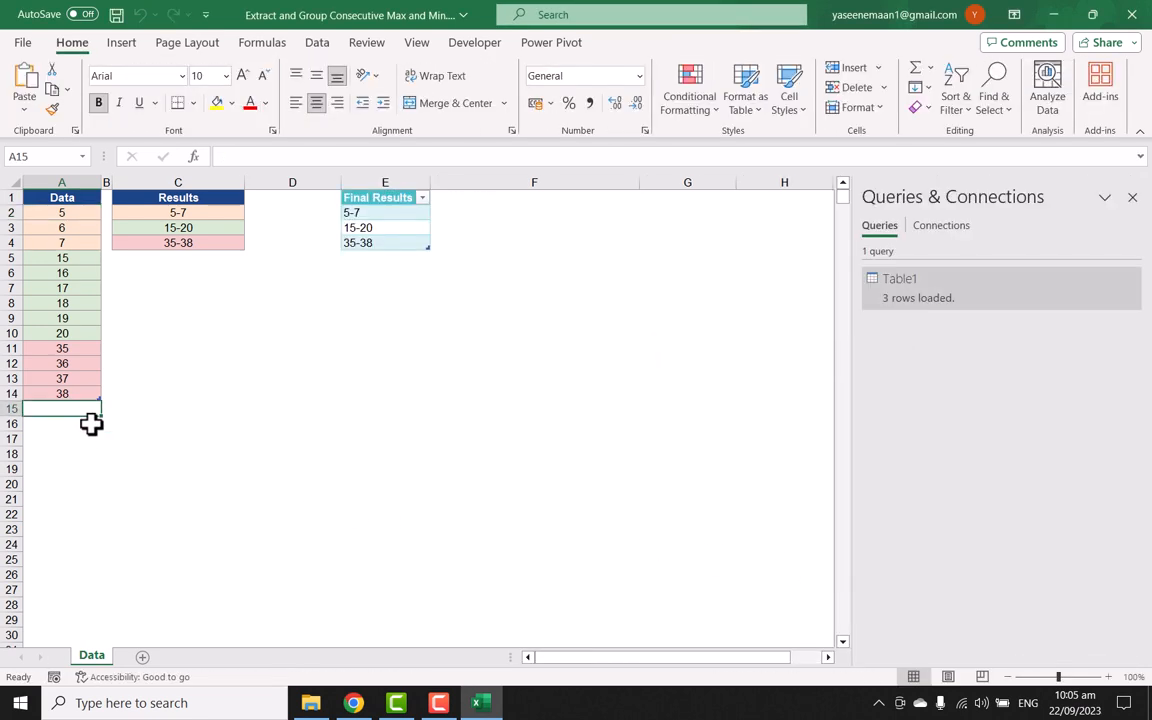
pyautogui.write('55')
pyautogui.press('Return')
pyautogui.write('56')
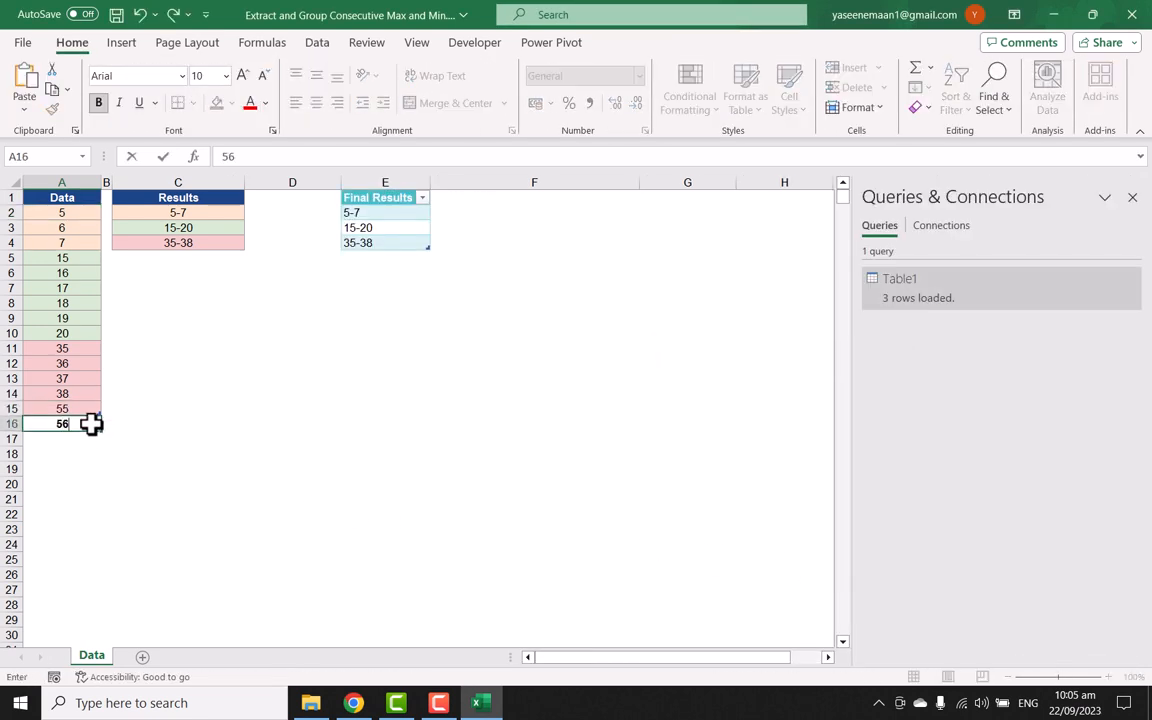
pyautogui.press('Return')
pyautogui.write('57')
pyautogui.press('Return')
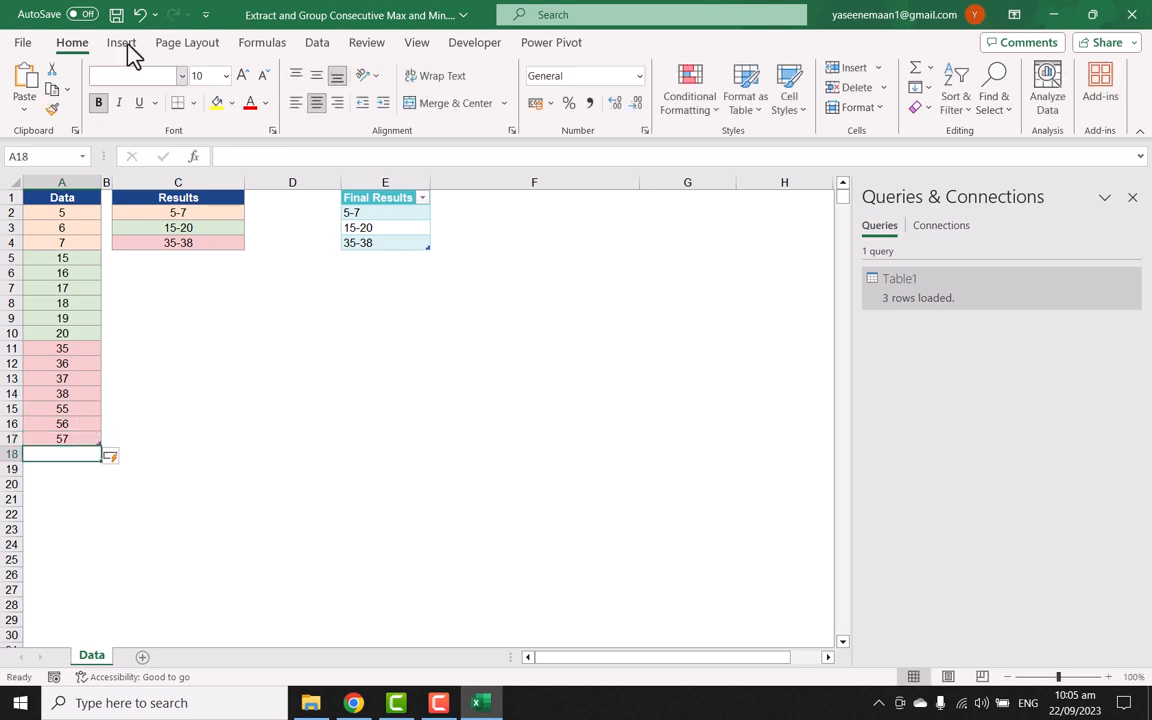
pyautogui.click(322, 45)
pyautogui.click(127, 90)
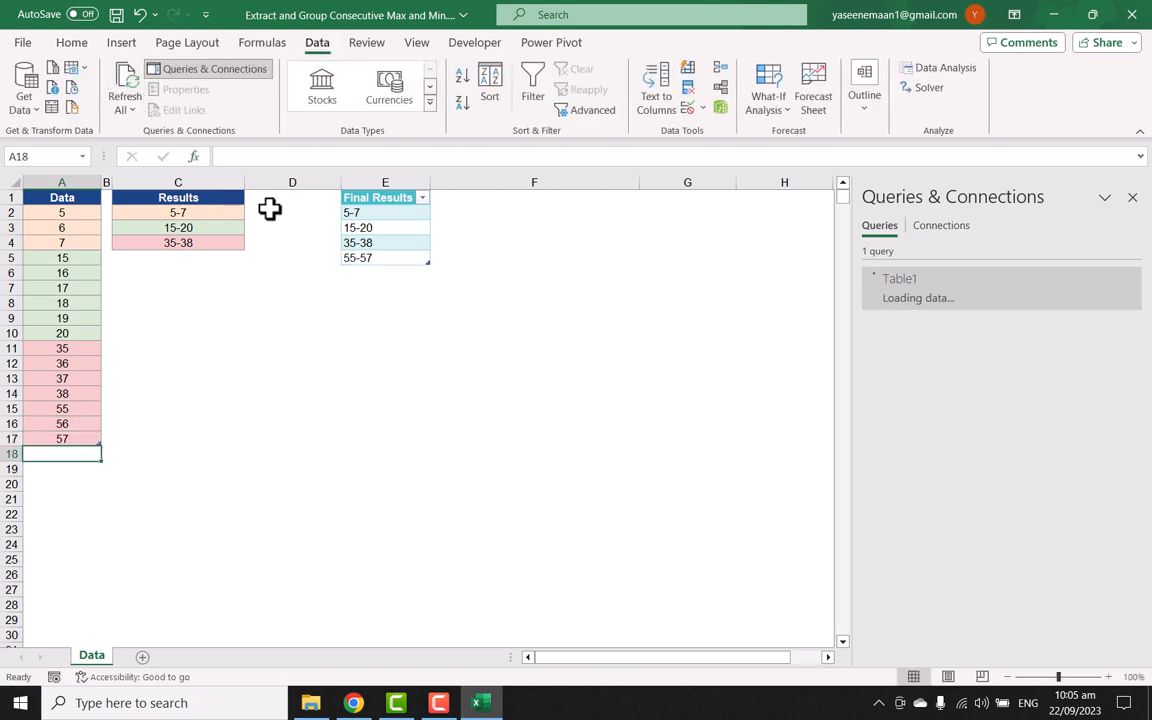